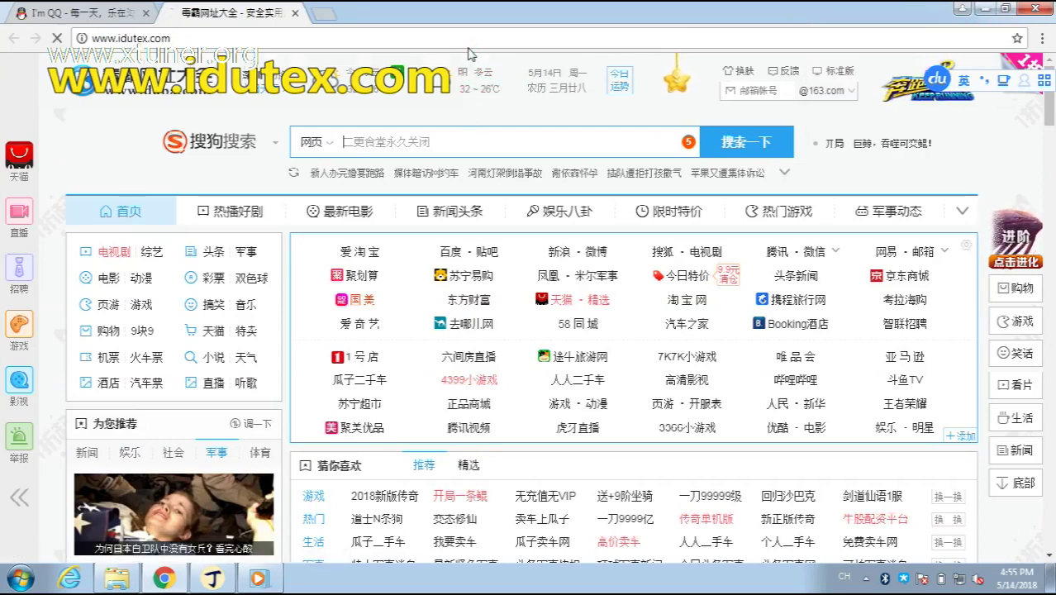
Step: Download VPECKER_E1_Setup_V10.2 from the VPECKER software list on the IDUTEX support page
key(Return)
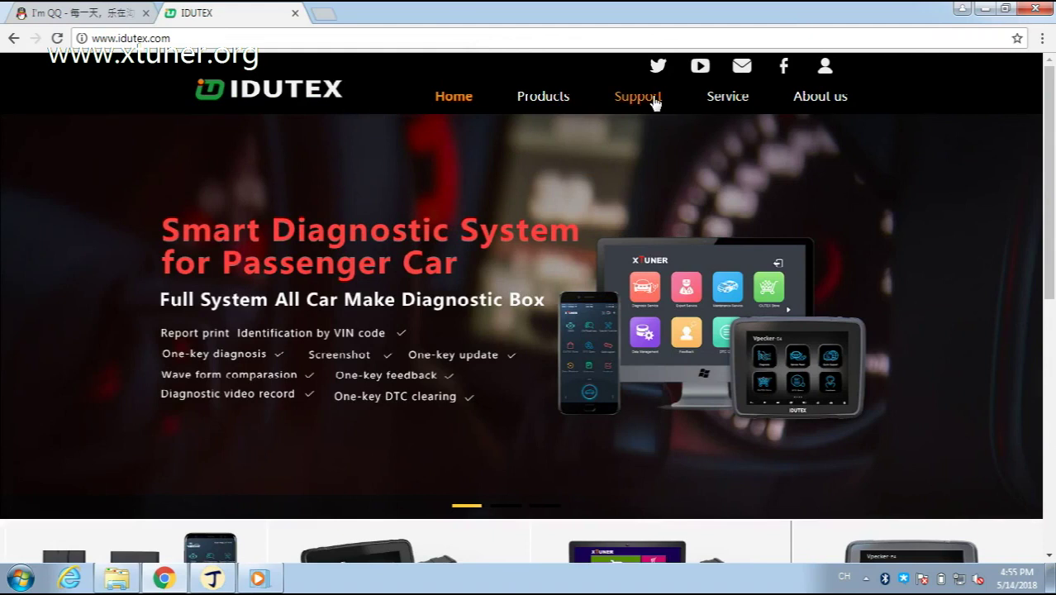
click(653, 101)
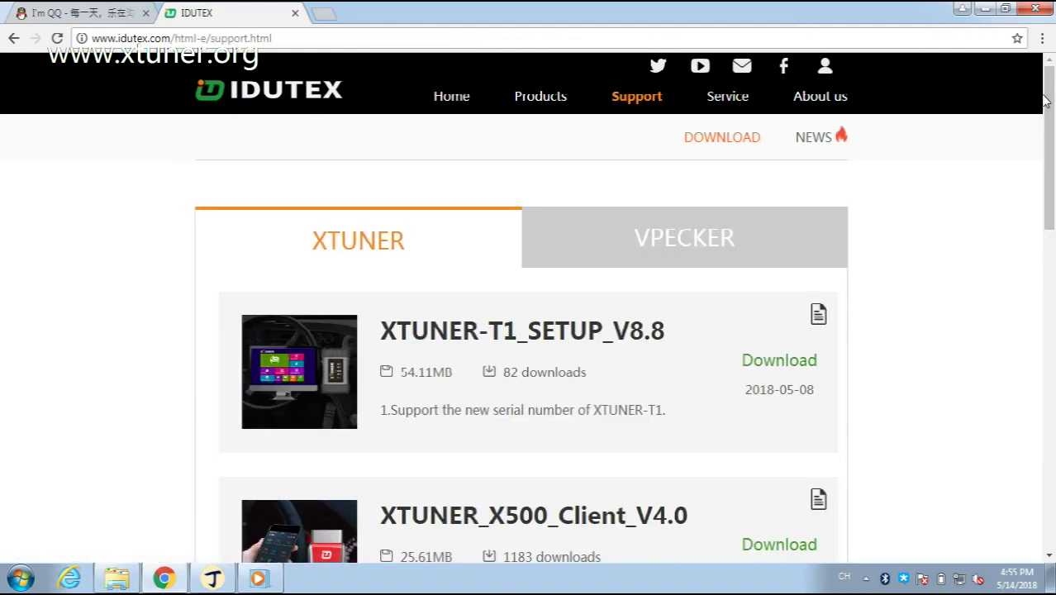
drag(1045, 99, 1051, 70)
click(722, 240)
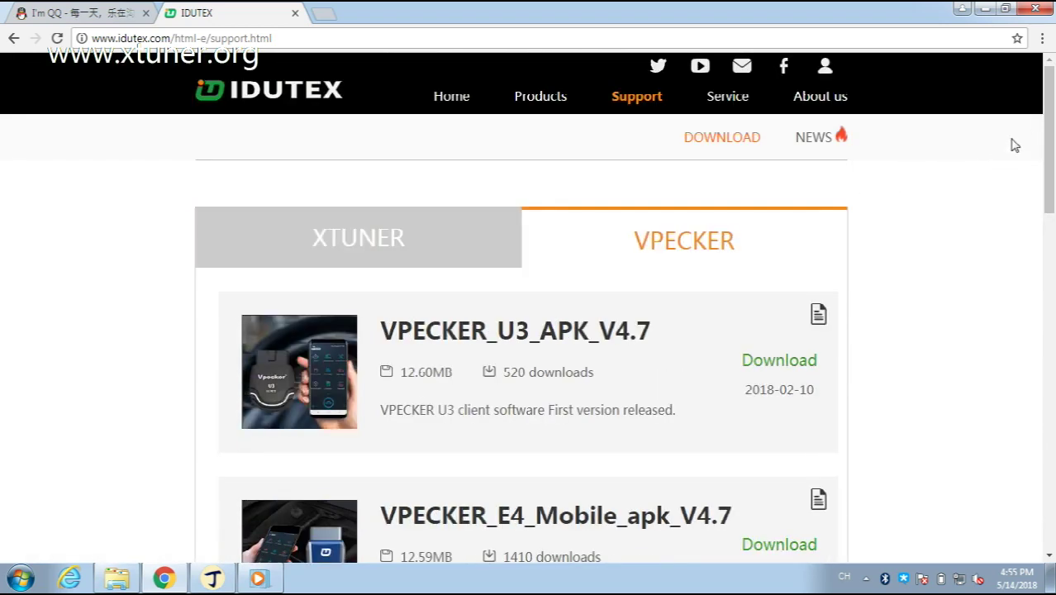
drag(1046, 124, 1053, 285)
click(804, 323)
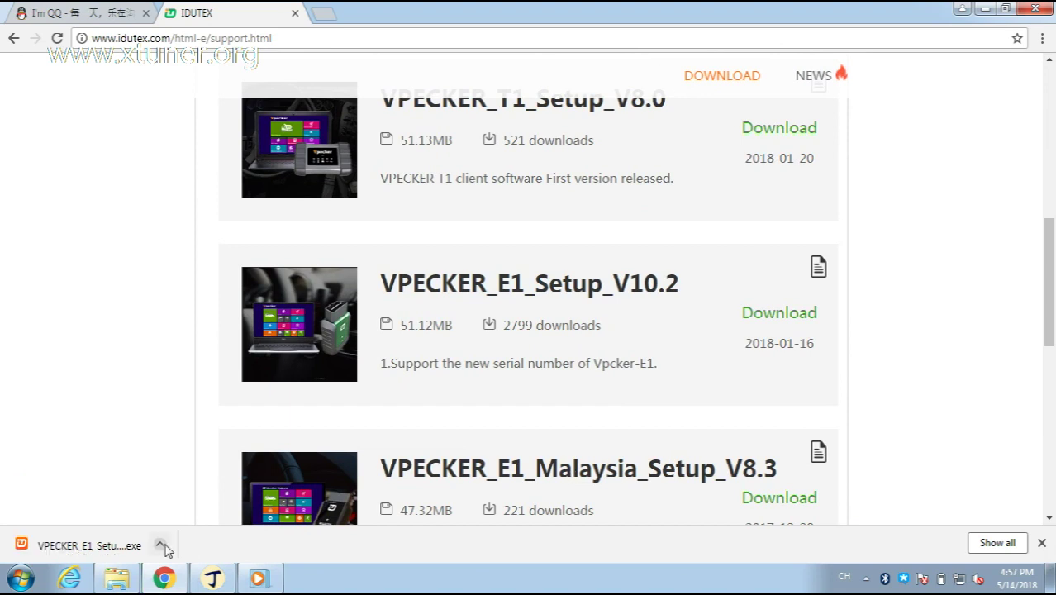
Step: Run the downloaded installer and install Vpecker to C:\Program Files (x86)\IDUTEX\Vpecker
click(159, 544)
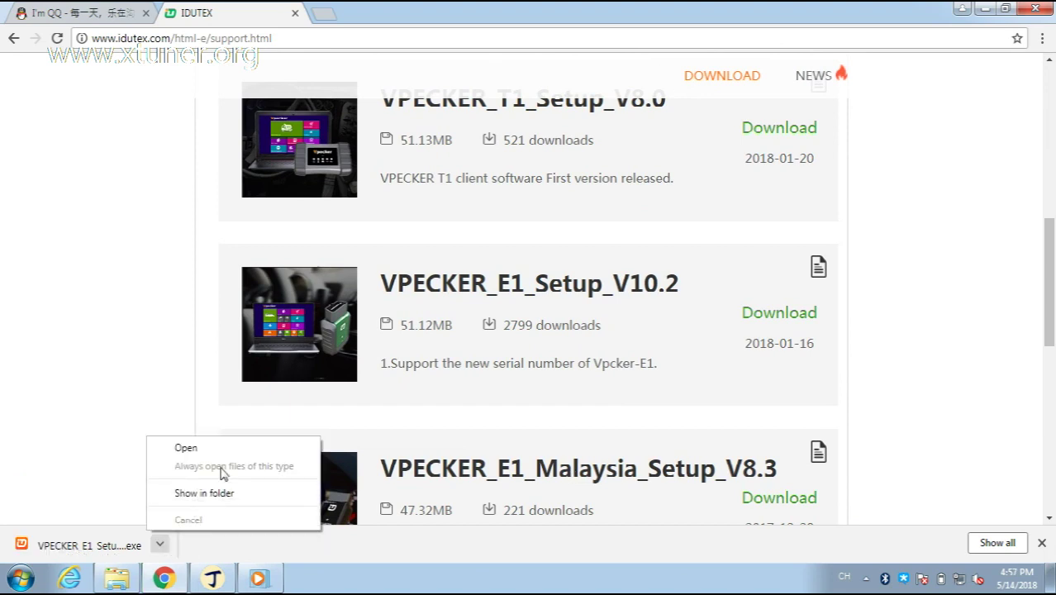
click(226, 451)
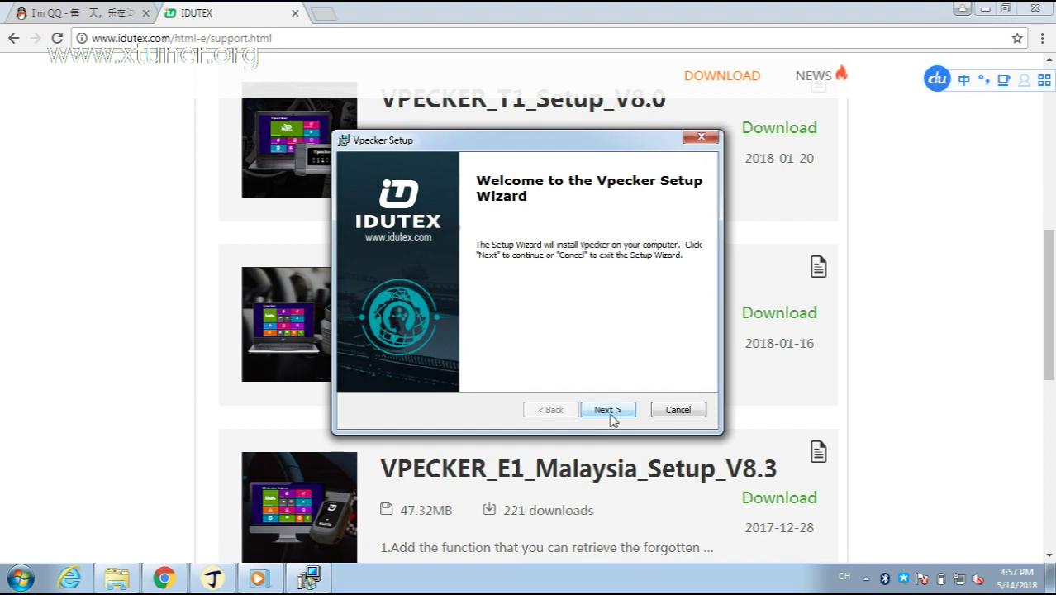
click(608, 410)
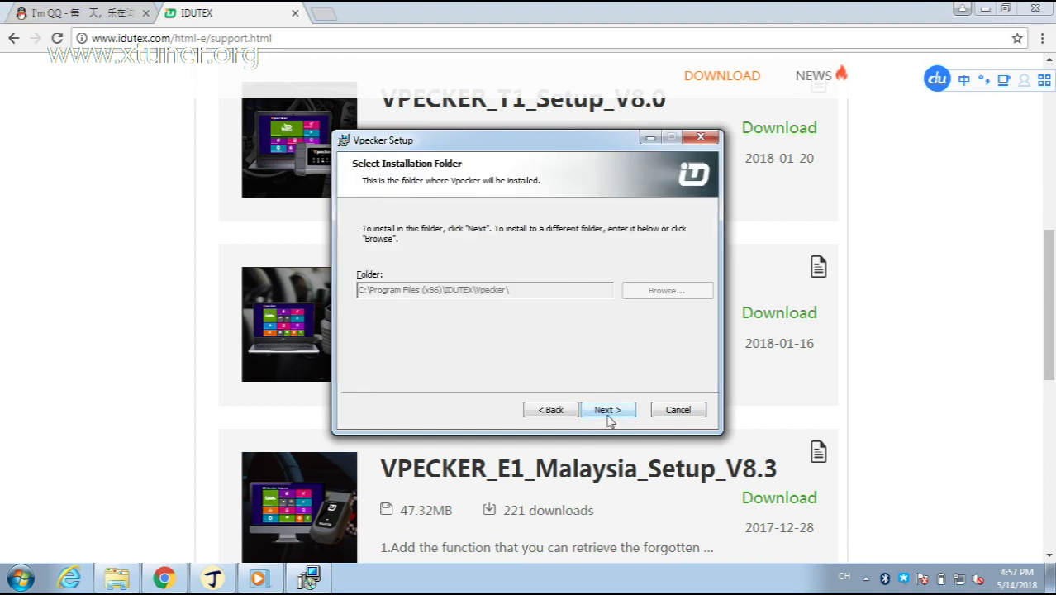
click(608, 409)
click(610, 413)
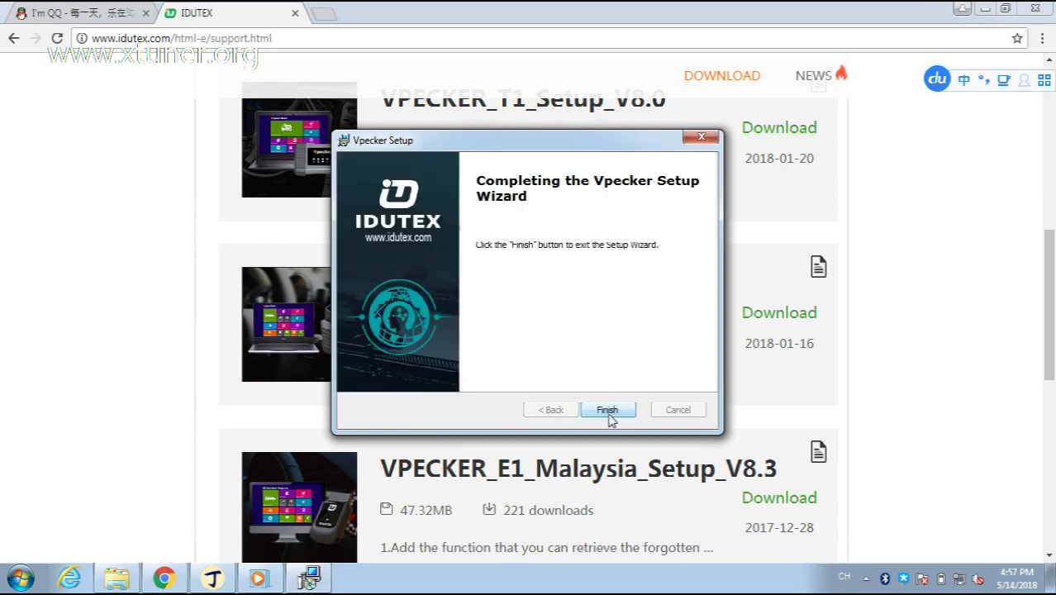
click(608, 410)
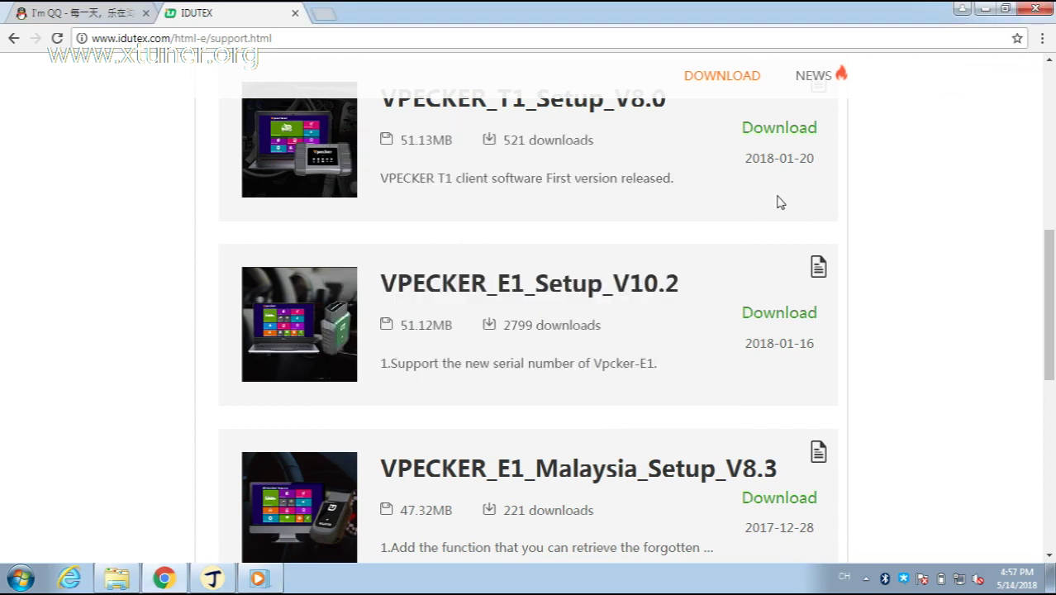
Step: Launch Vpecker from the desktop and bring up its IDUTEX Store login
click(1005, 9)
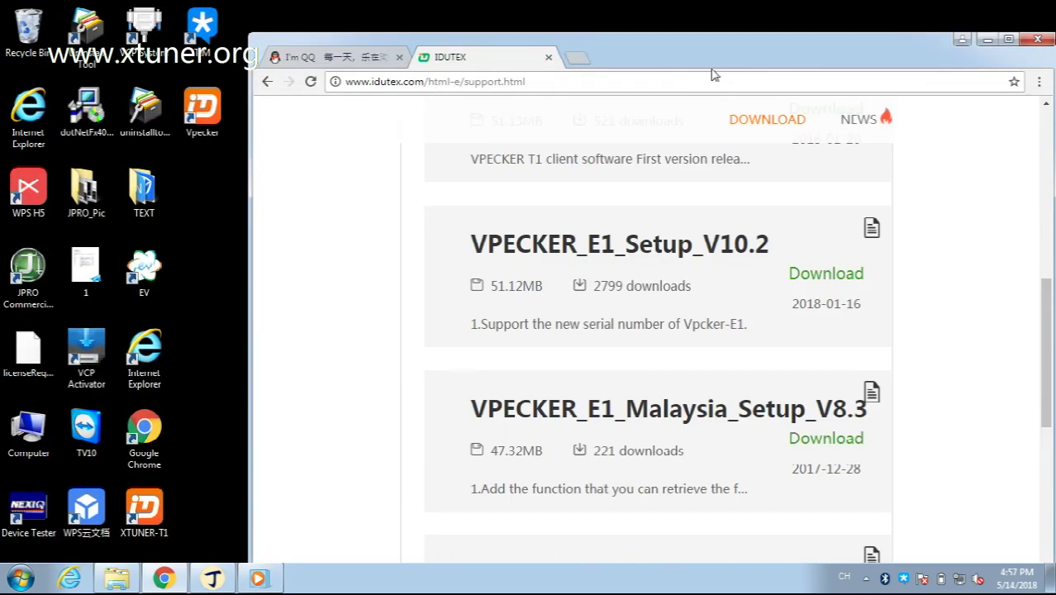
double_click(202, 108)
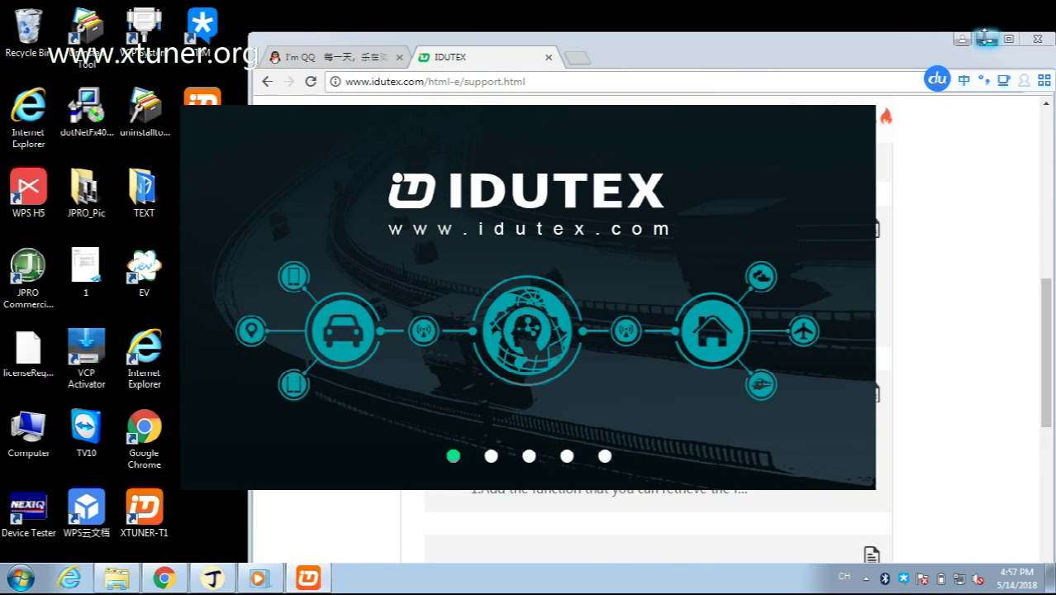
click(987, 39)
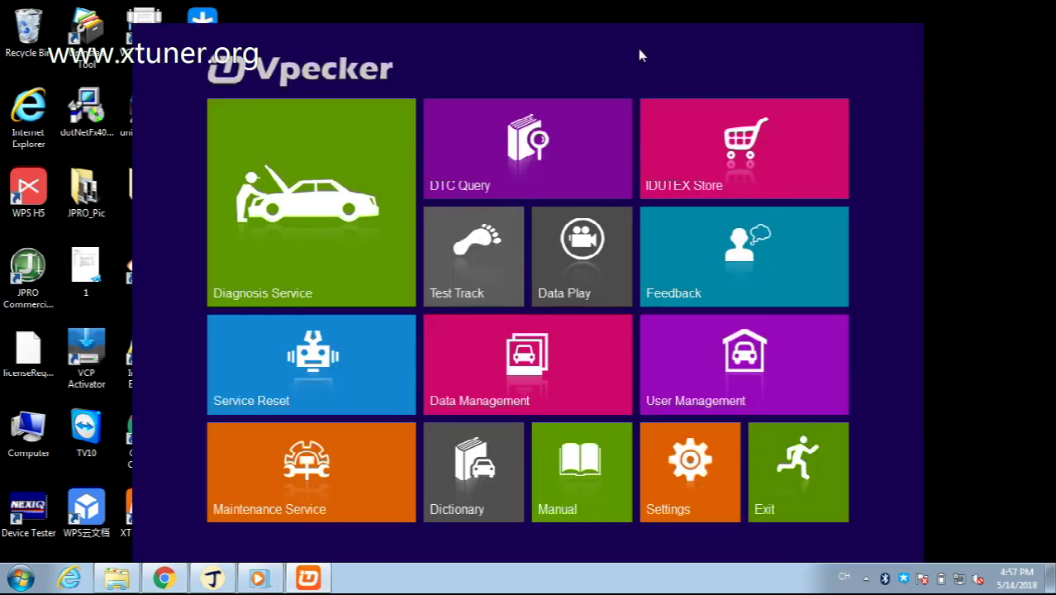
drag(639, 55, 550, 42)
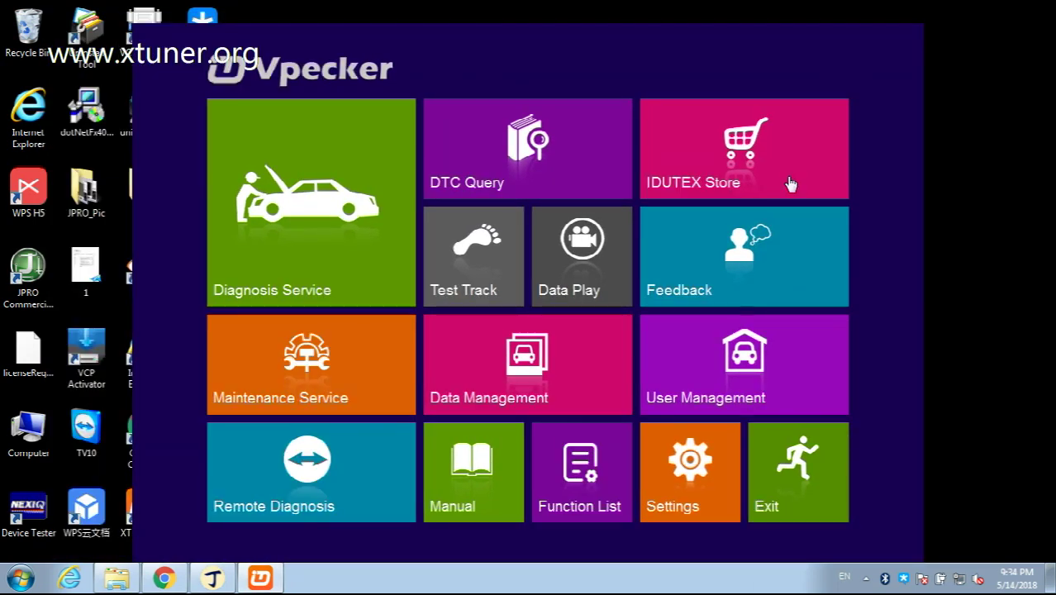
click(791, 183)
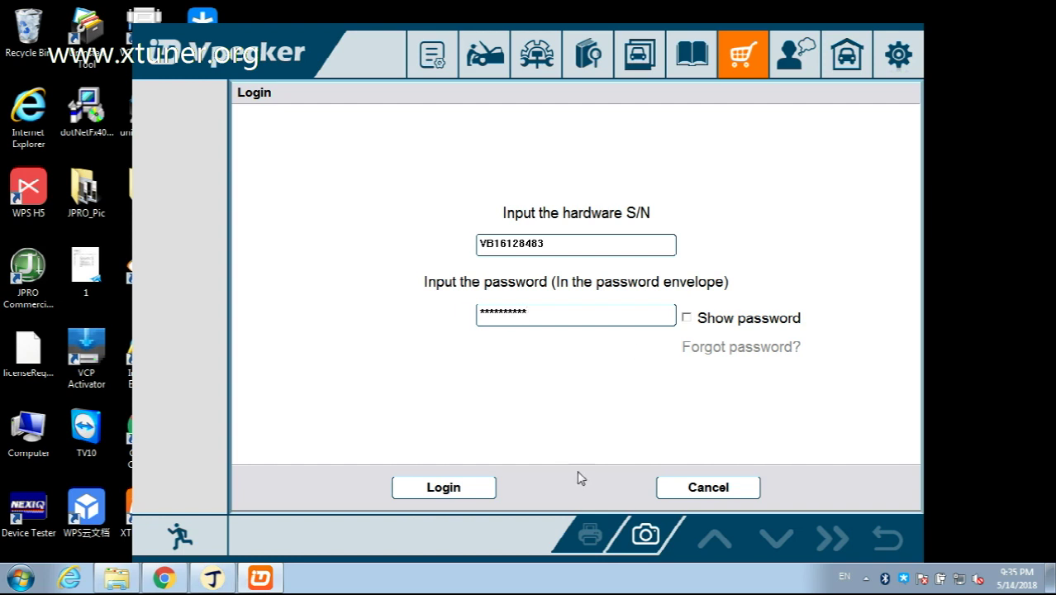
Step: Log in, agree to register, and submit activation with country Australia and company IDUTEX
click(460, 490)
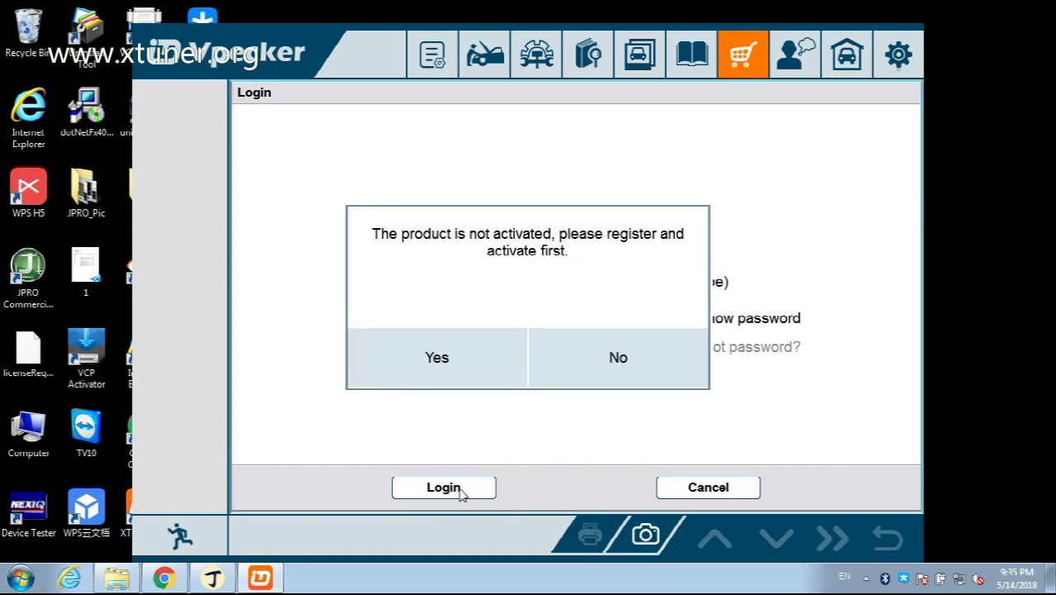
click(438, 358)
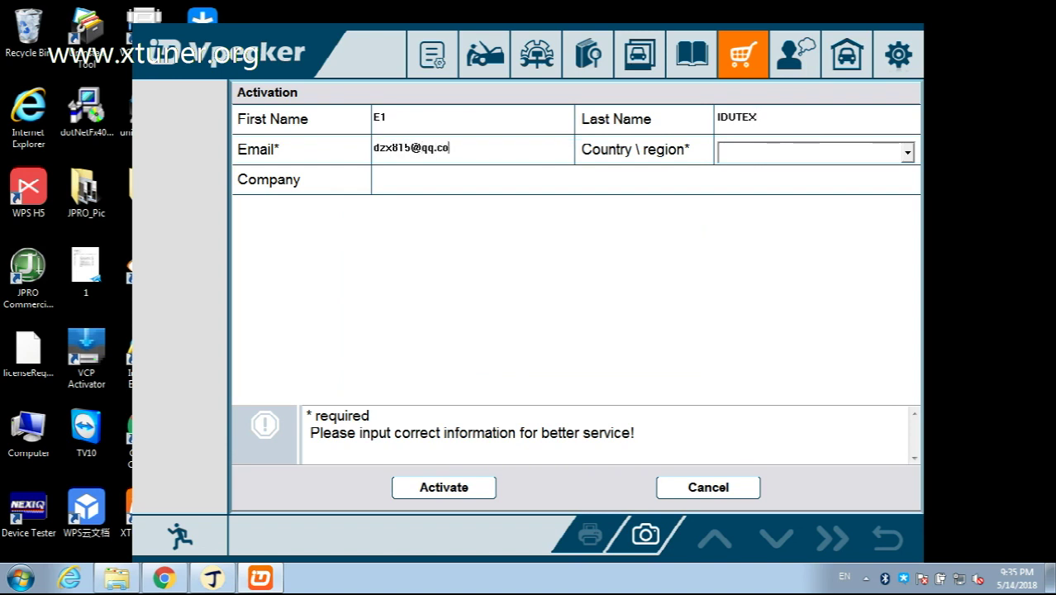
click(768, 148)
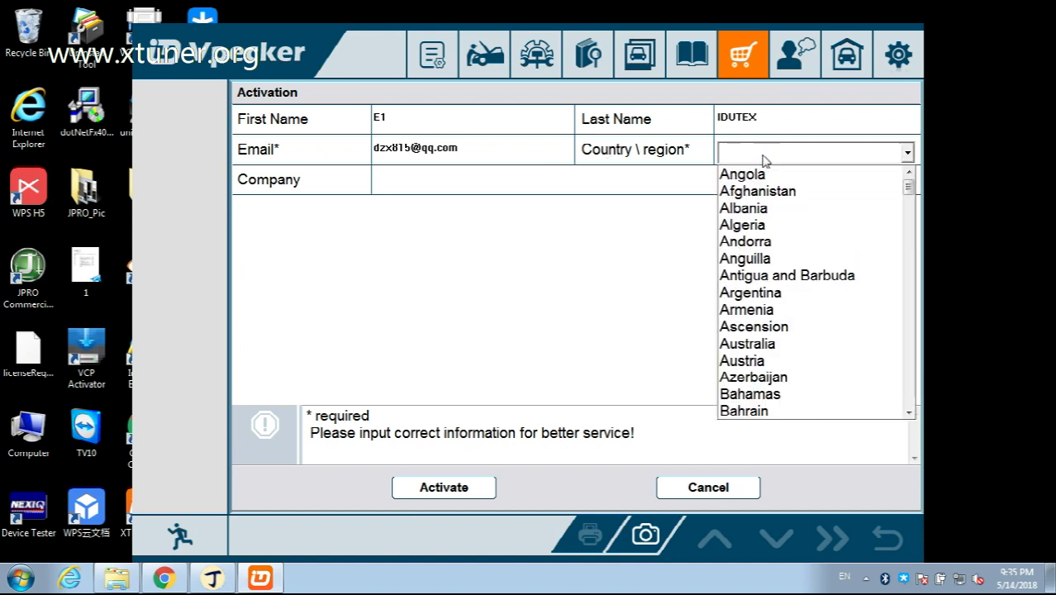
click(766, 344)
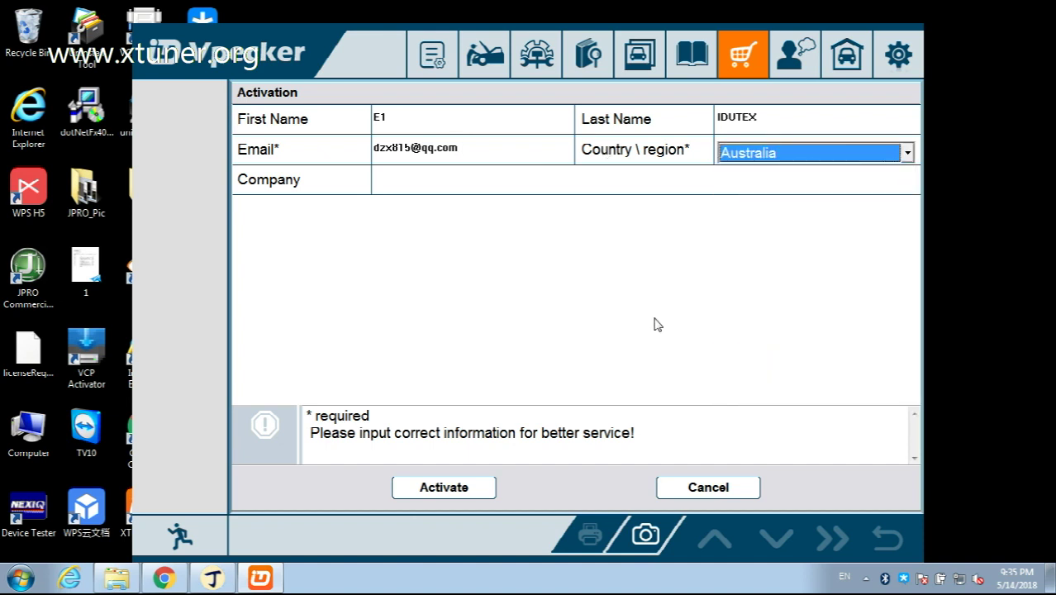
click(482, 178)
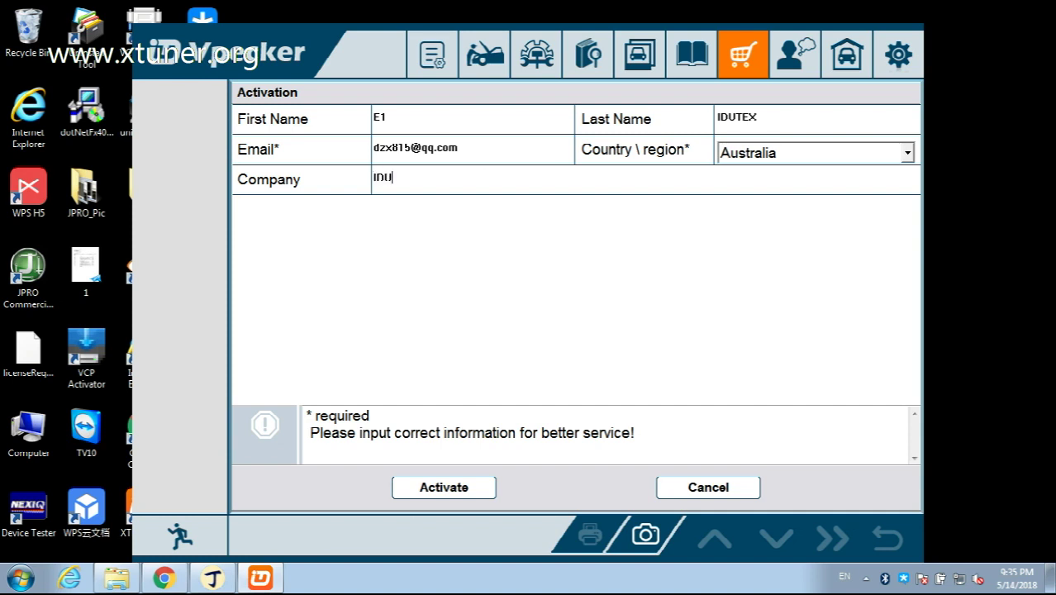
click(446, 488)
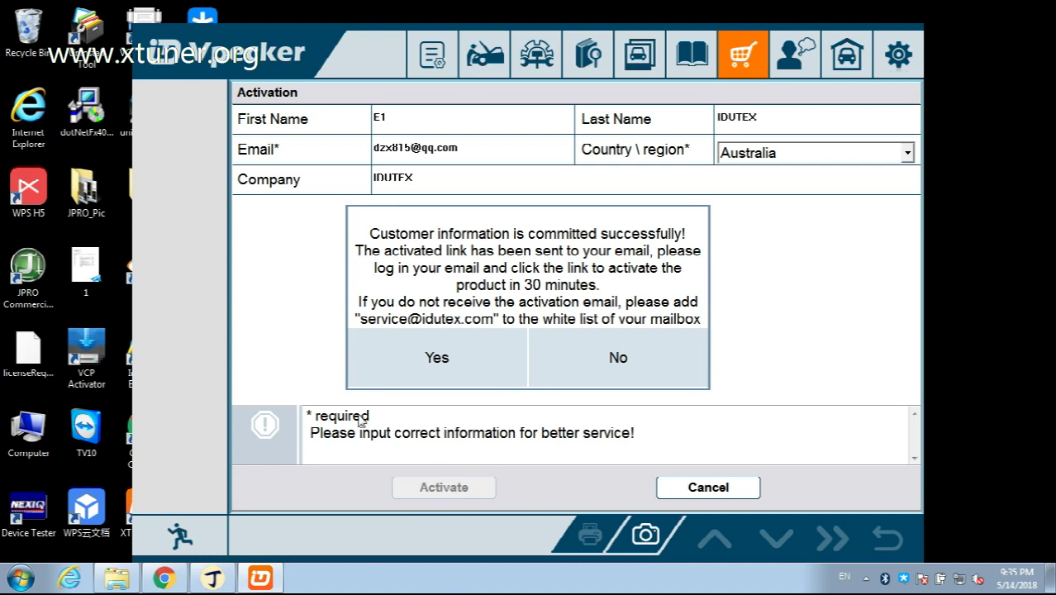
Step: Close Vpecker and go to mail.qq.com in a maximized Chrome window
click(376, 332)
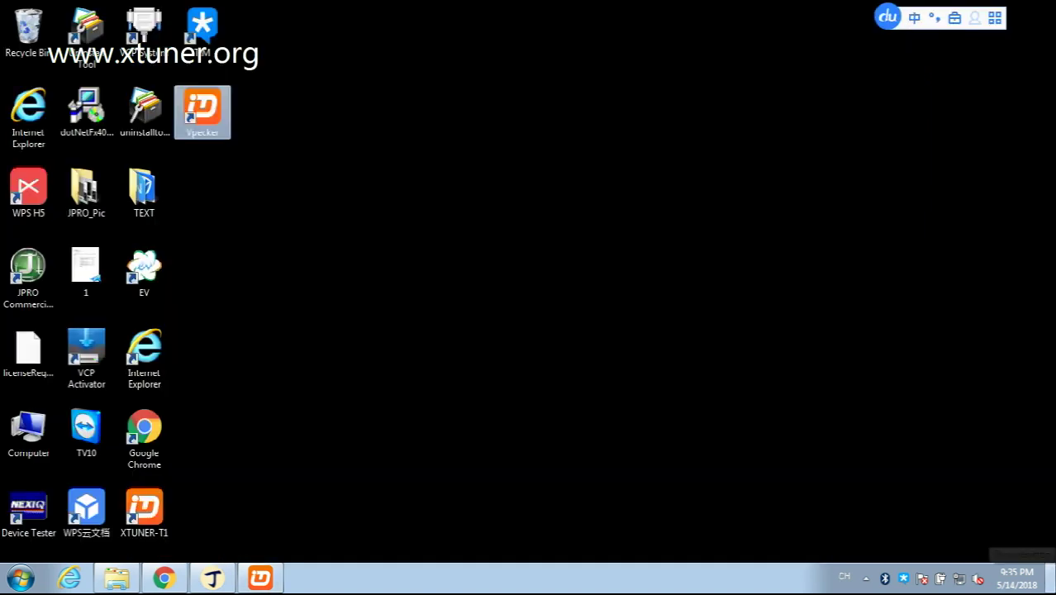
double_click(144, 427)
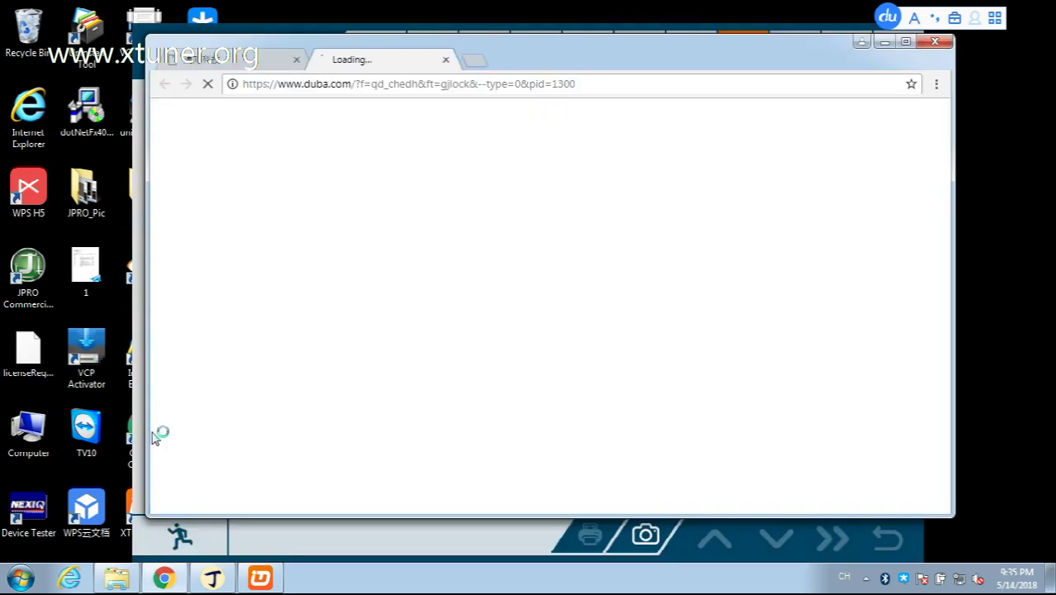
double_click(496, 50)
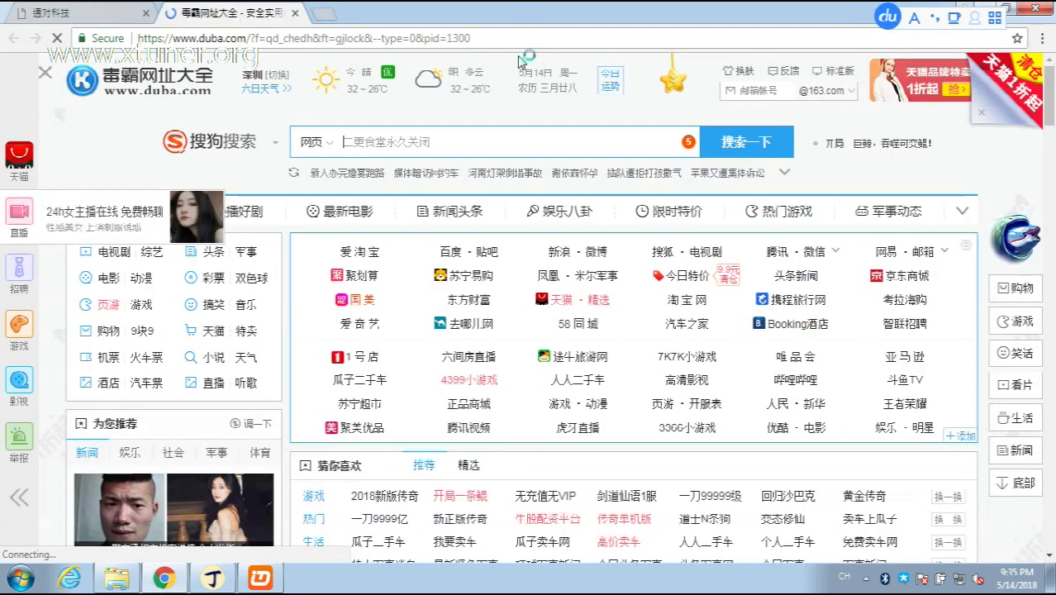
click(442, 38)
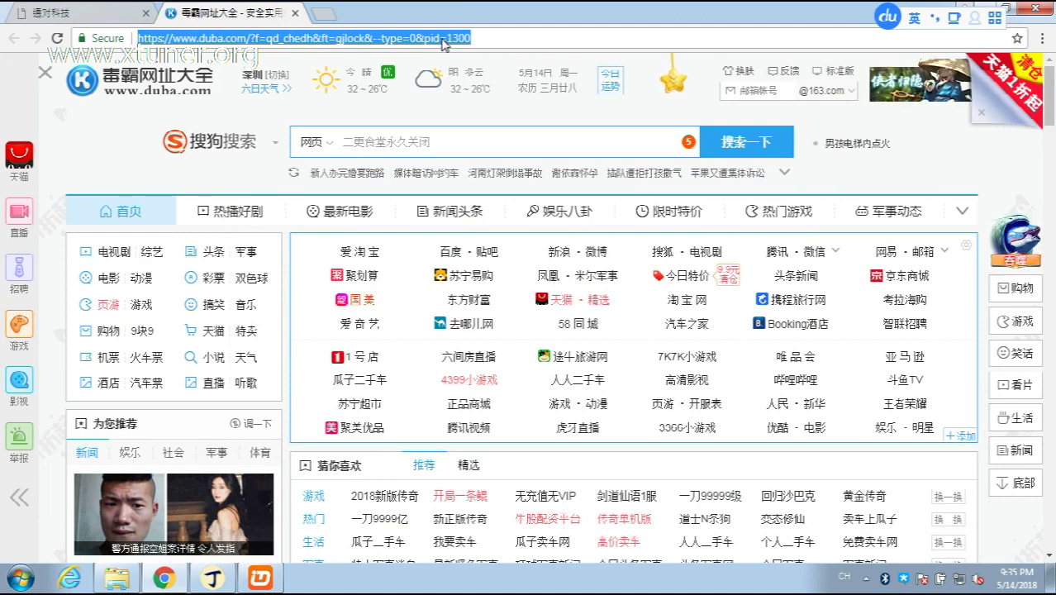
text(mail.qq.com)
key(Return)
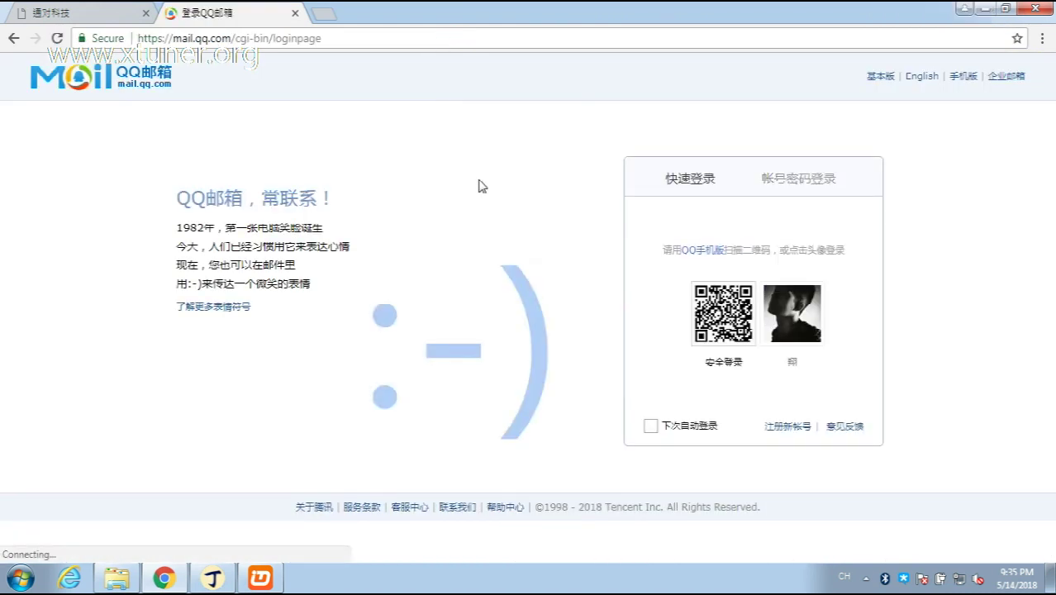
Step: Sign in to QQ Mail with the account and password login
click(814, 185)
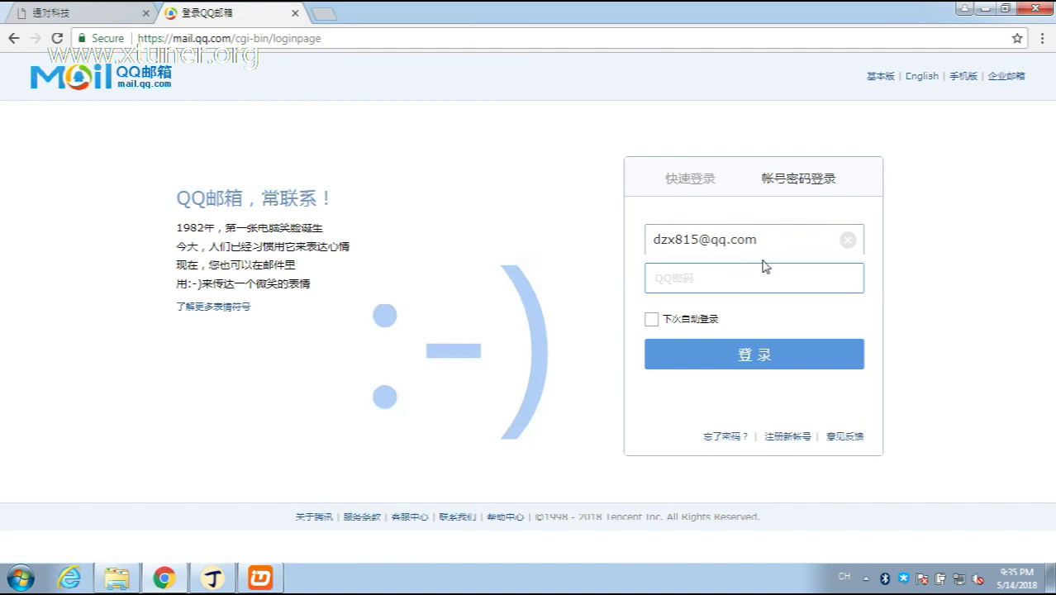
text(•••••••)
key(Return)
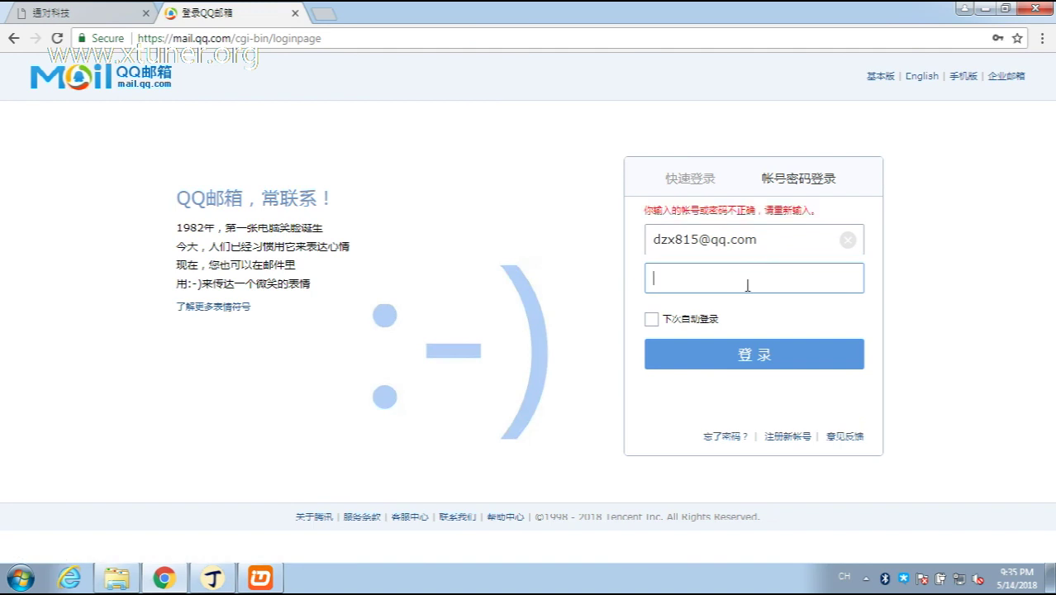
text(•••••••)
key(Return)
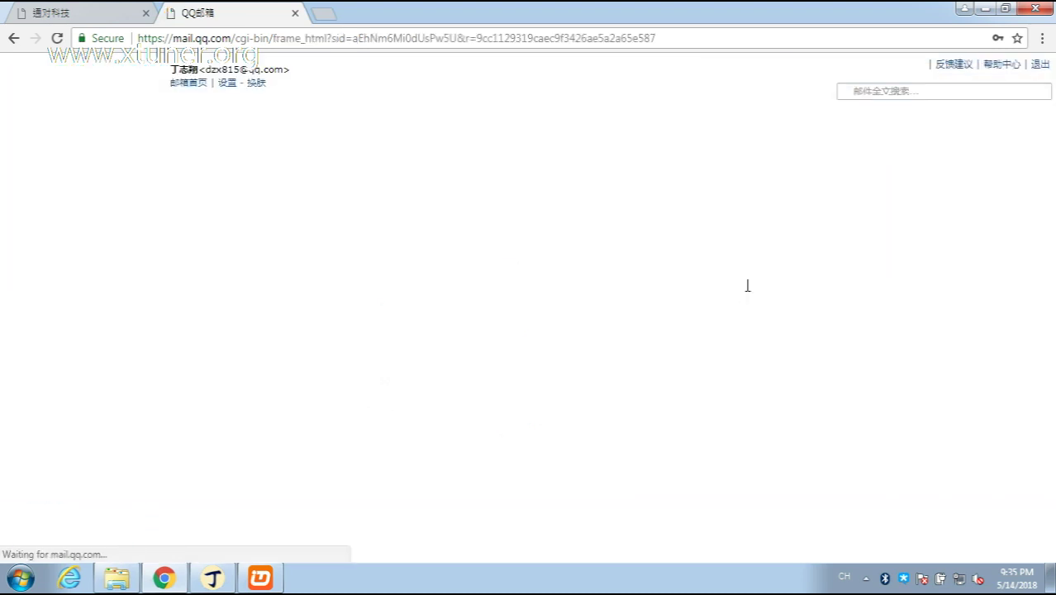
Step: Open the Product Activation e-mail in the Inbox and follow its activation link
click(36, 206)
click(271, 215)
click(308, 347)
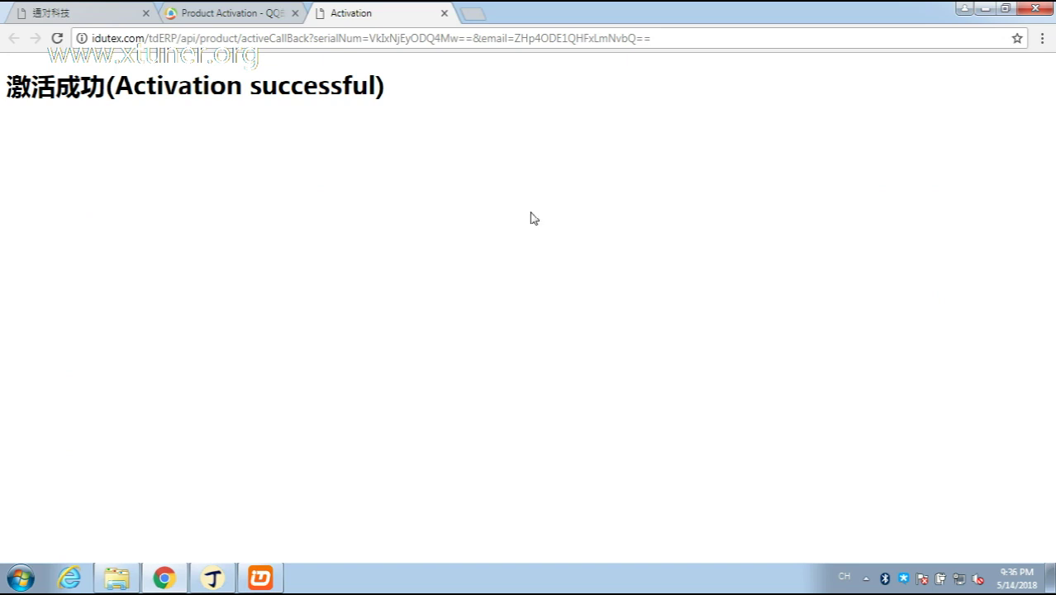
Step: Return to Vpecker and confirm the successful activation dialog
click(276, 580)
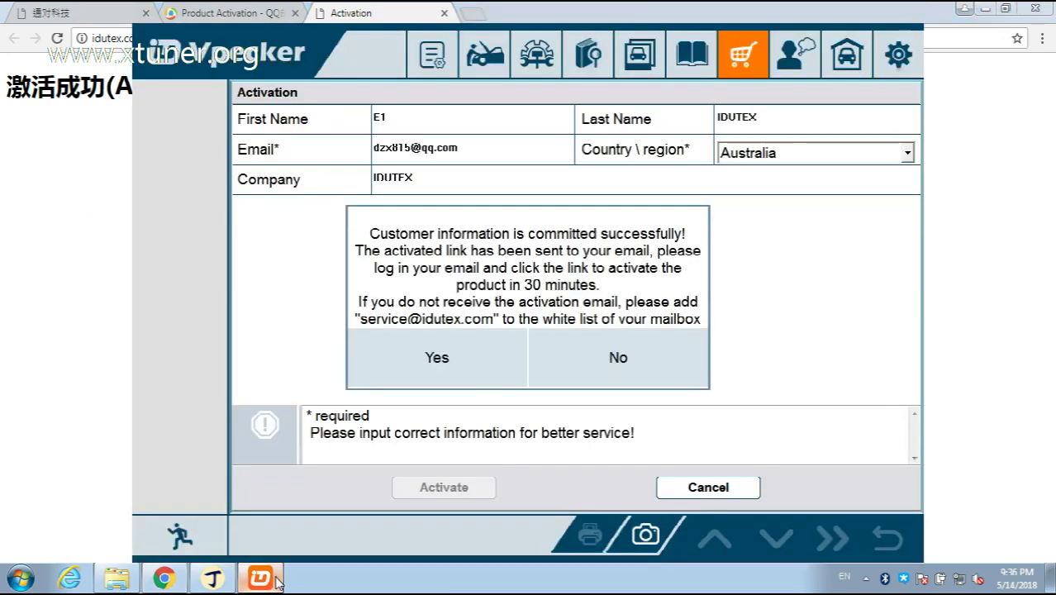
click(473, 372)
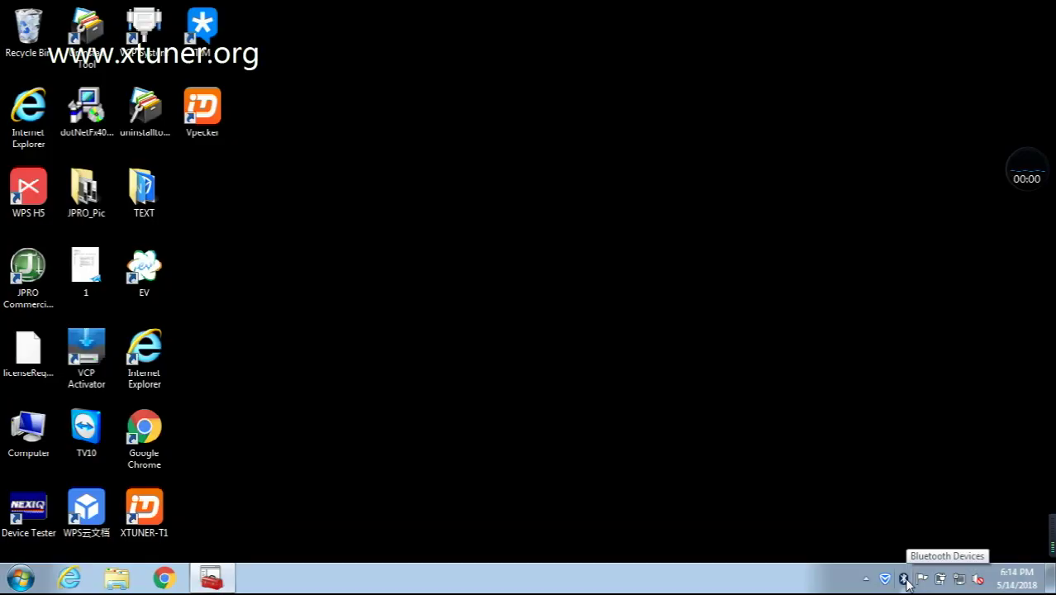
Step: Add a Bluetooth device from the tray icon and select the Vpecker adapter
right_click(906, 578)
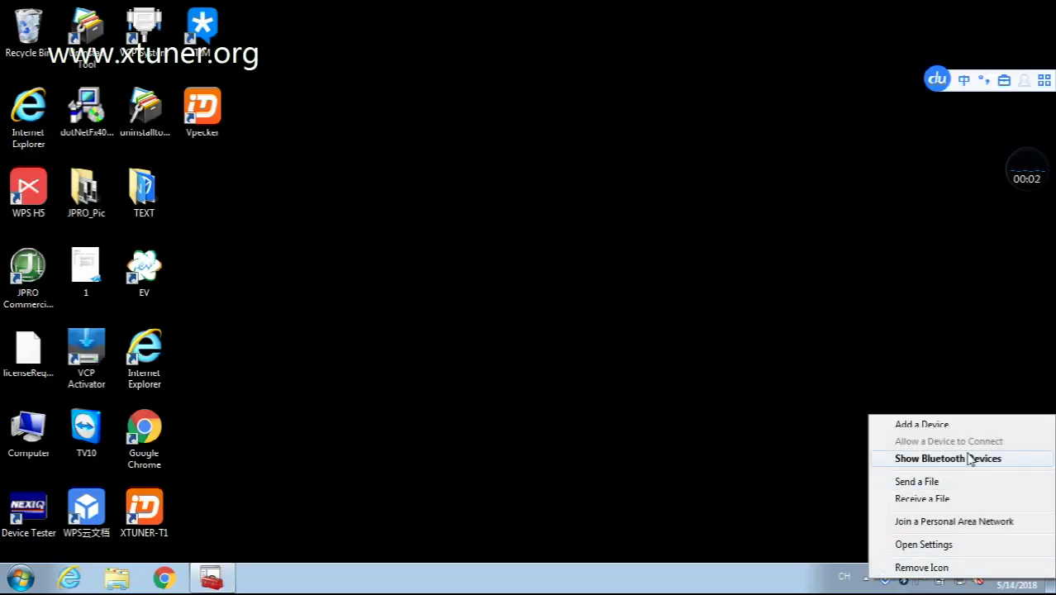
click(921, 424)
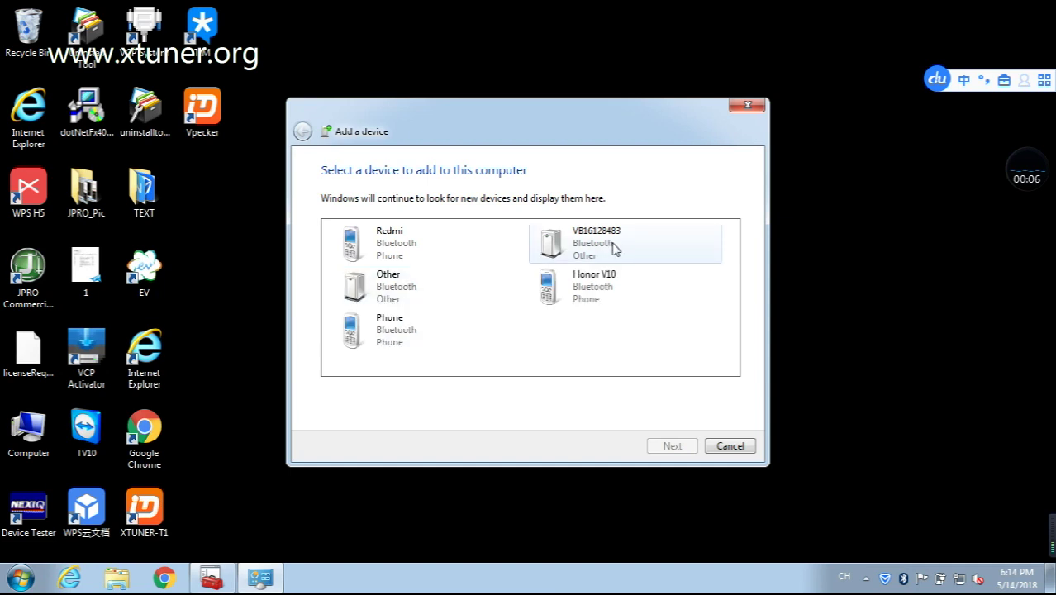
click(614, 248)
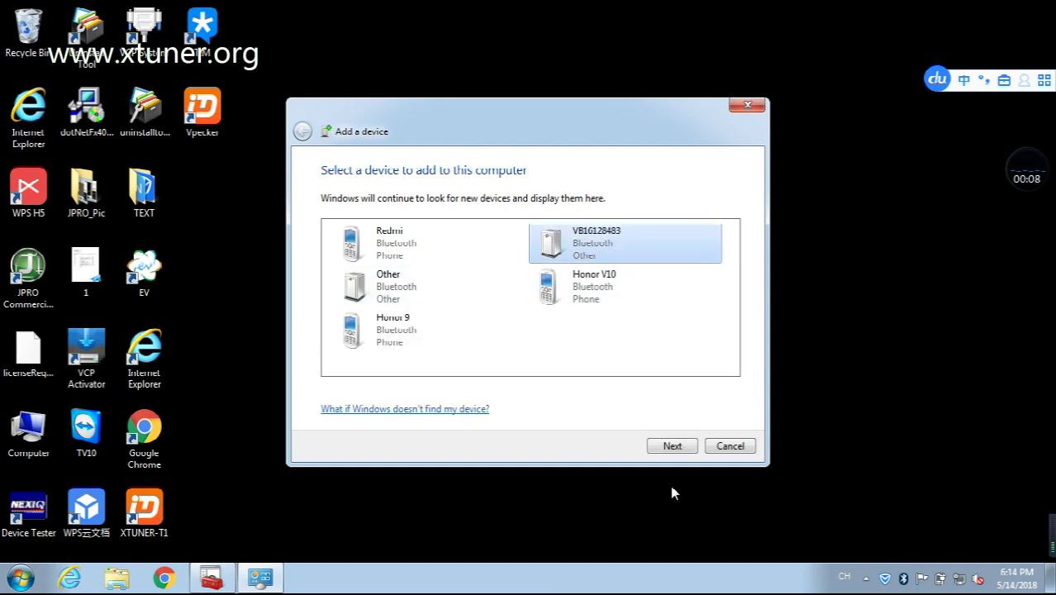
click(675, 449)
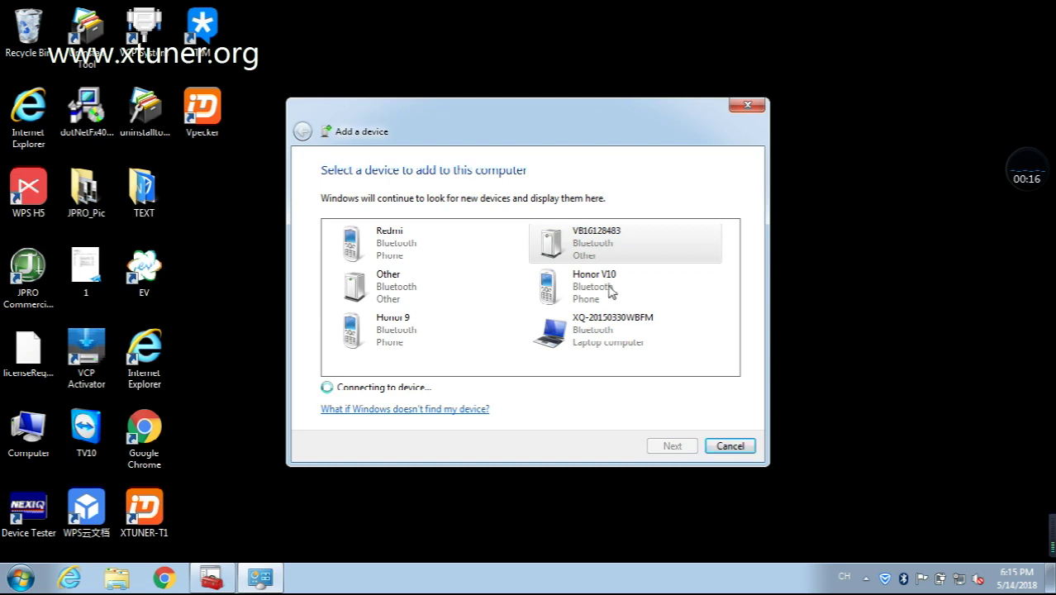
click(446, 303)
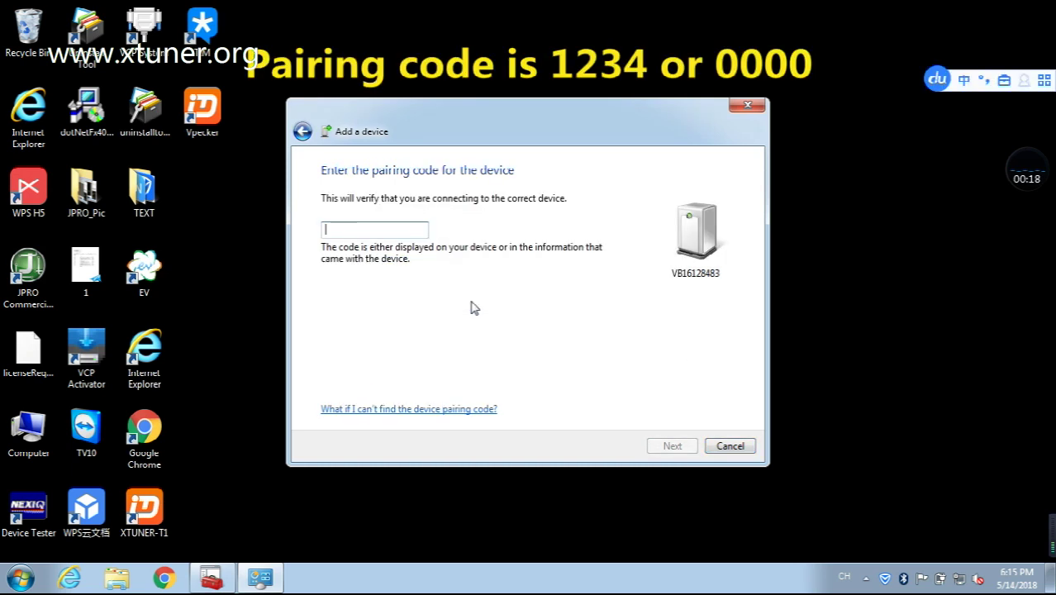
text(1234)
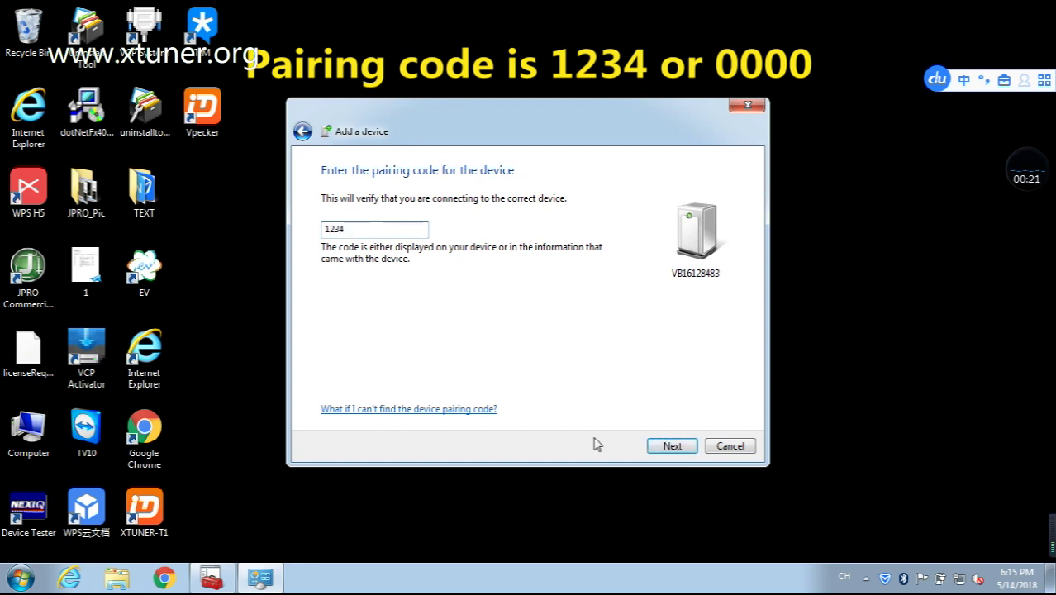
click(676, 451)
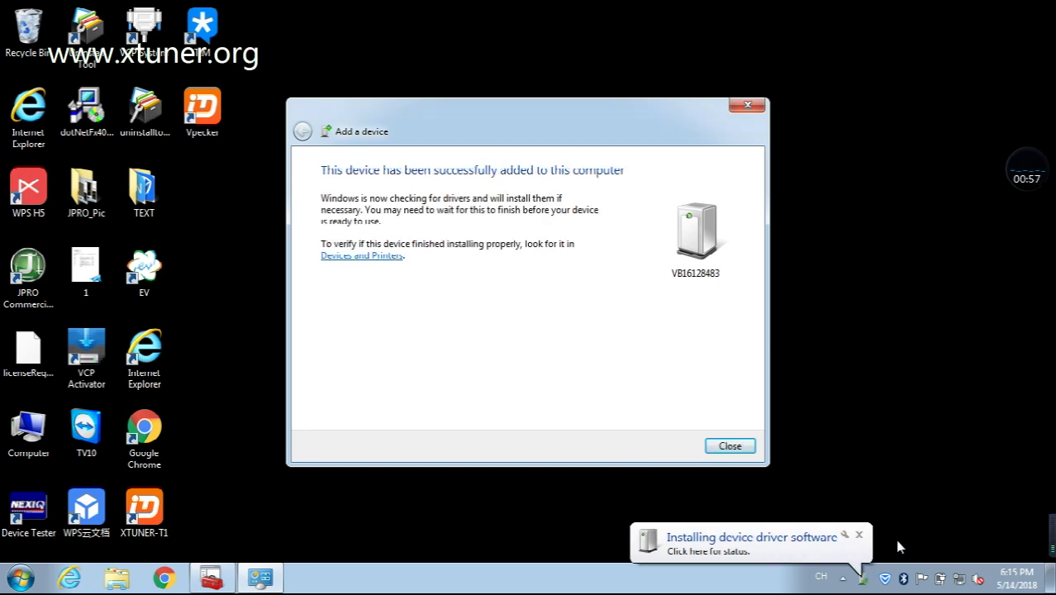
click(732, 447)
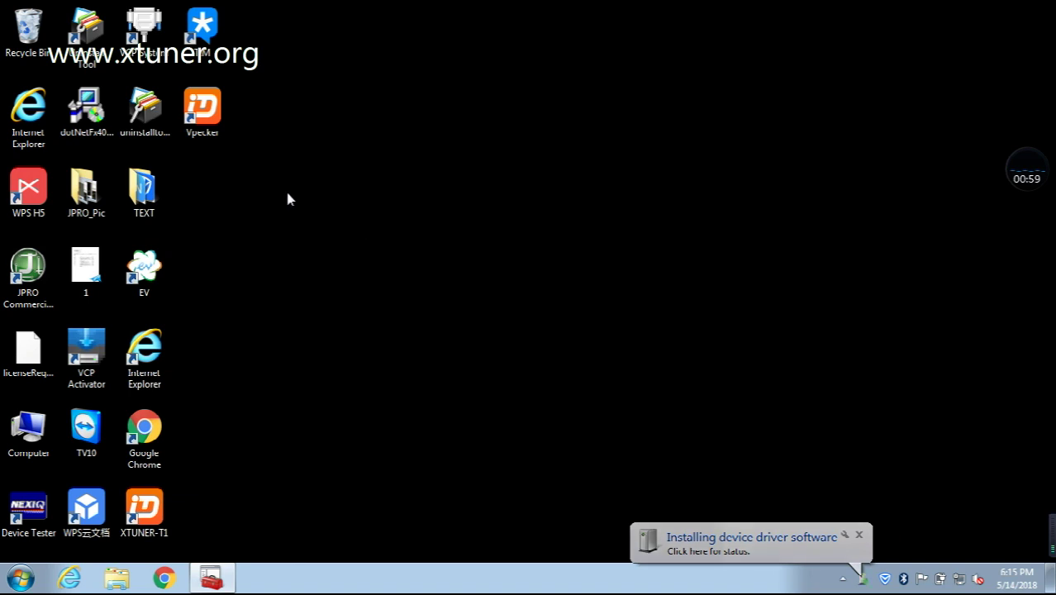
Step: Launch Vpecker from the desktop icon and move its window slightly left
double_click(203, 106)
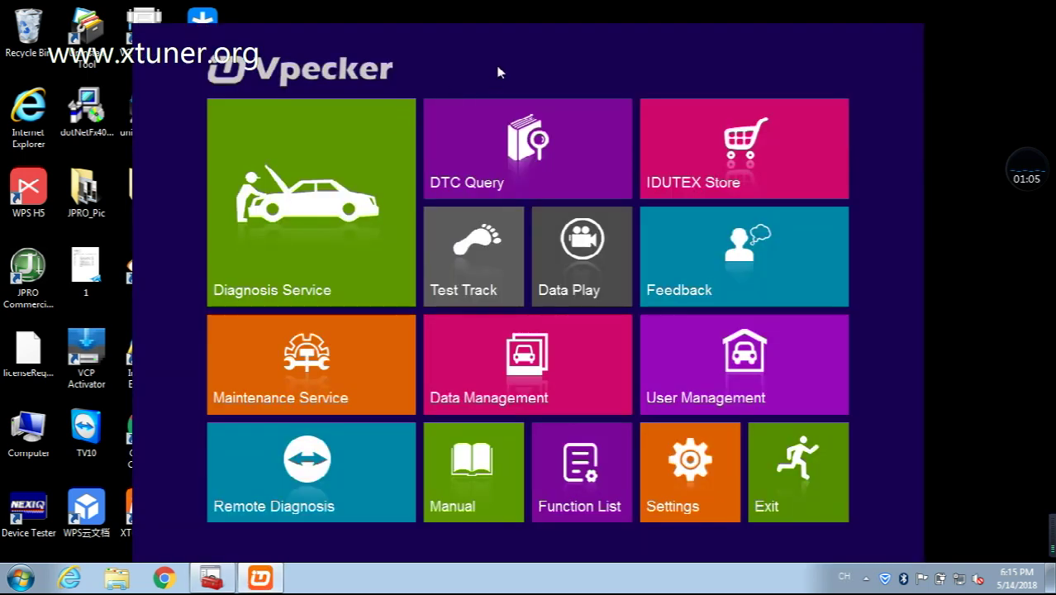
drag(504, 47, 438, 42)
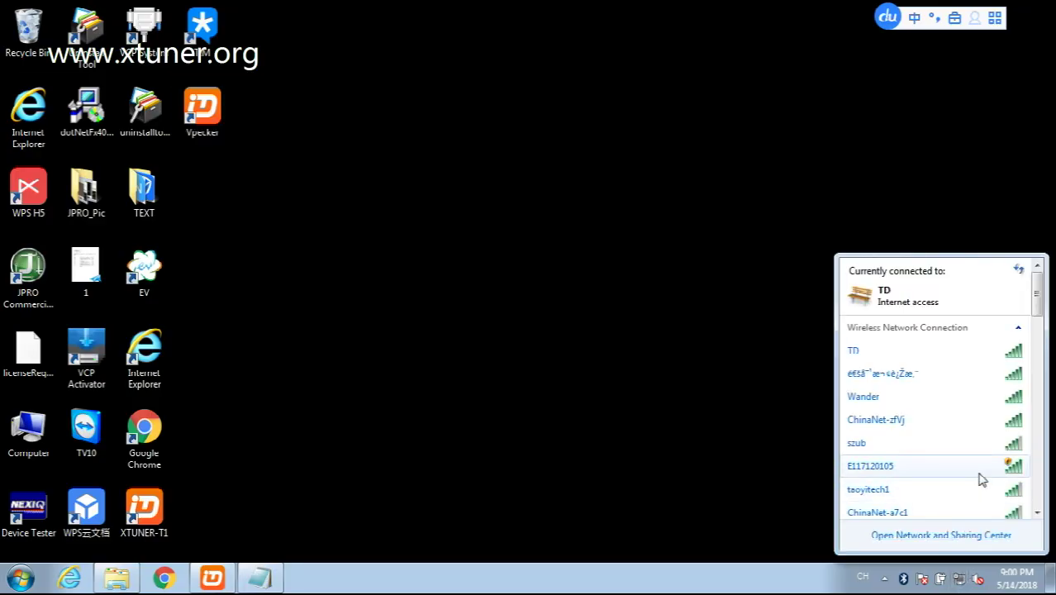
Step: Connect to the E117120105 Wi-Fi network from the tray list
click(966, 475)
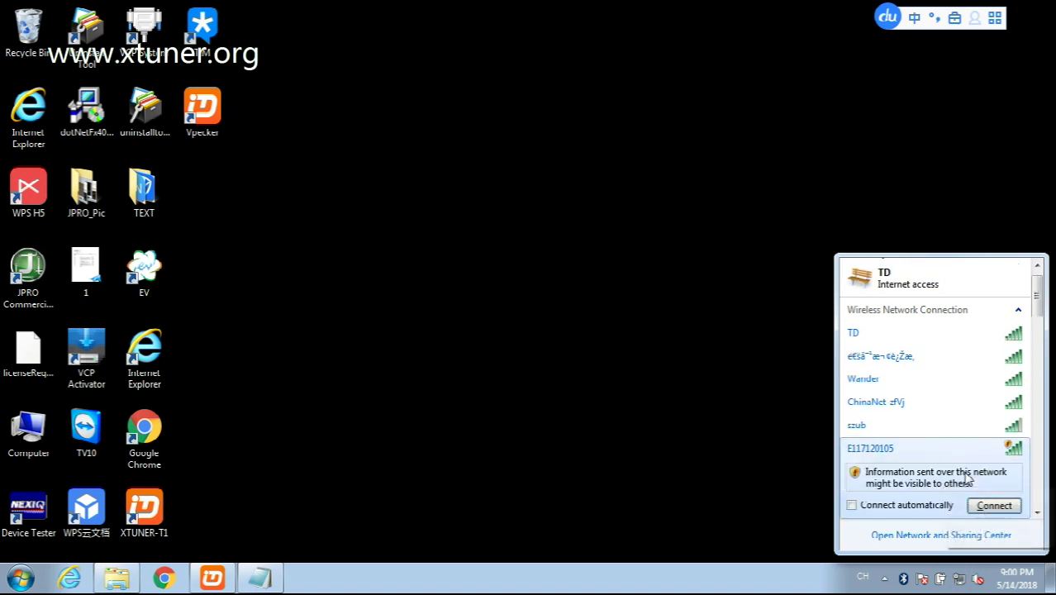
click(994, 506)
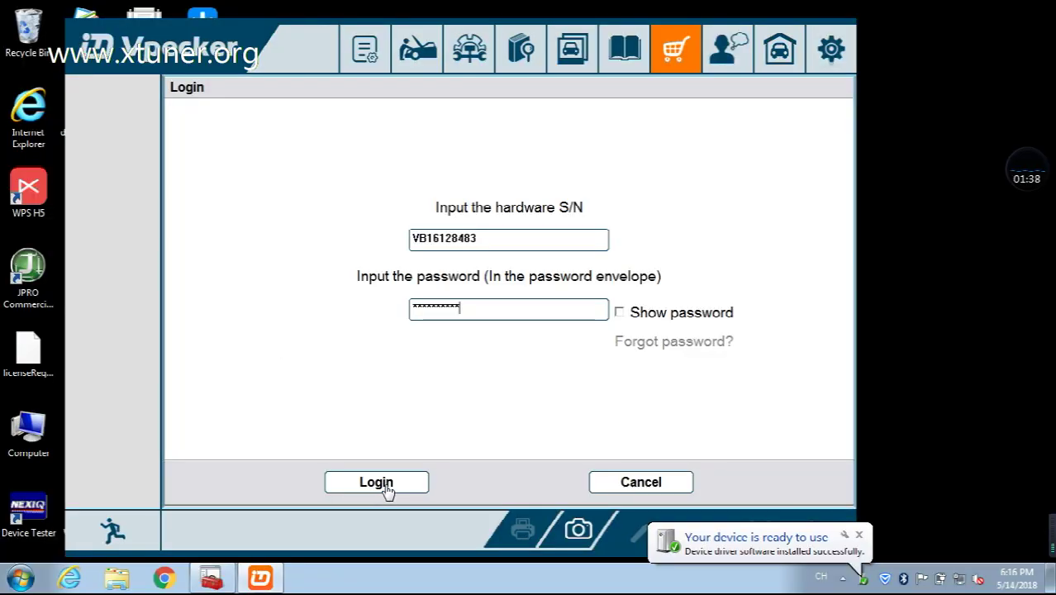
Step: Log in and download the Bentley, Benz, BMW and BMW Beta software packages
click(376, 483)
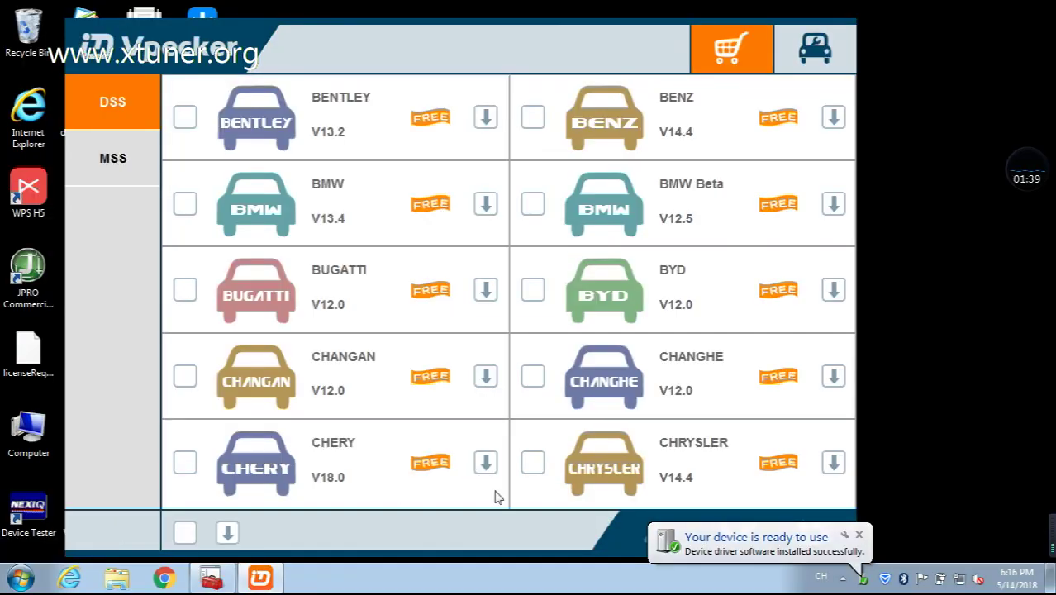
click(185, 117)
click(529, 125)
click(189, 204)
click(532, 207)
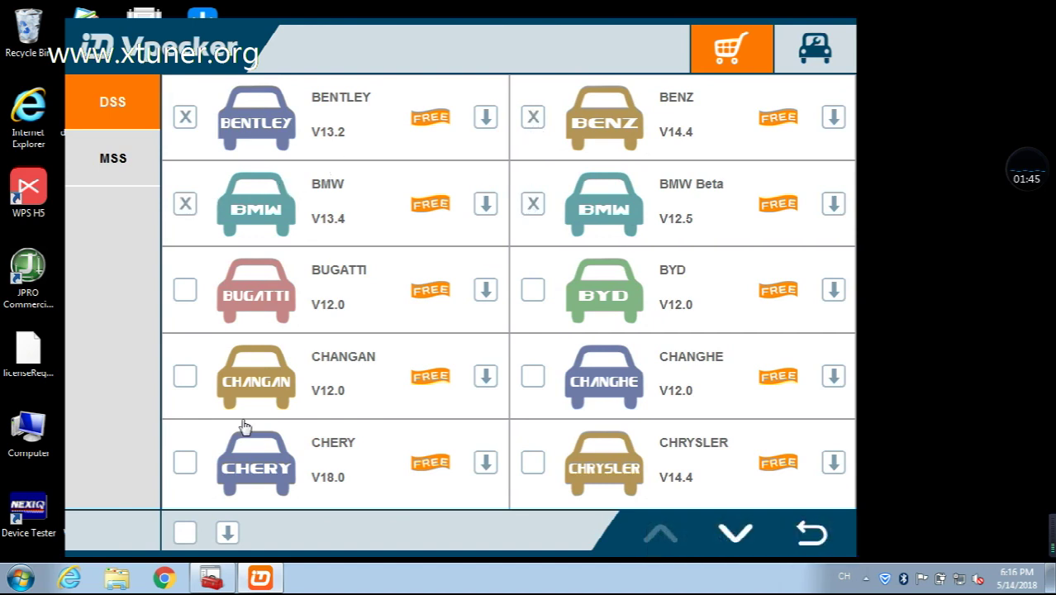
click(228, 533)
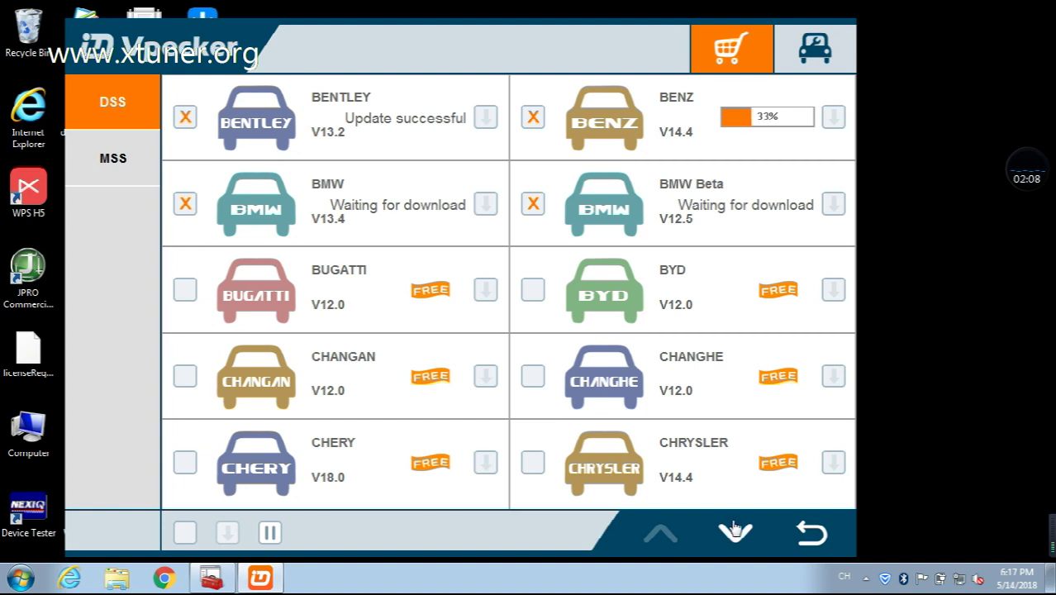
Step: Page forward and back through the vehicle brand list, ending on the first page
click(735, 533)
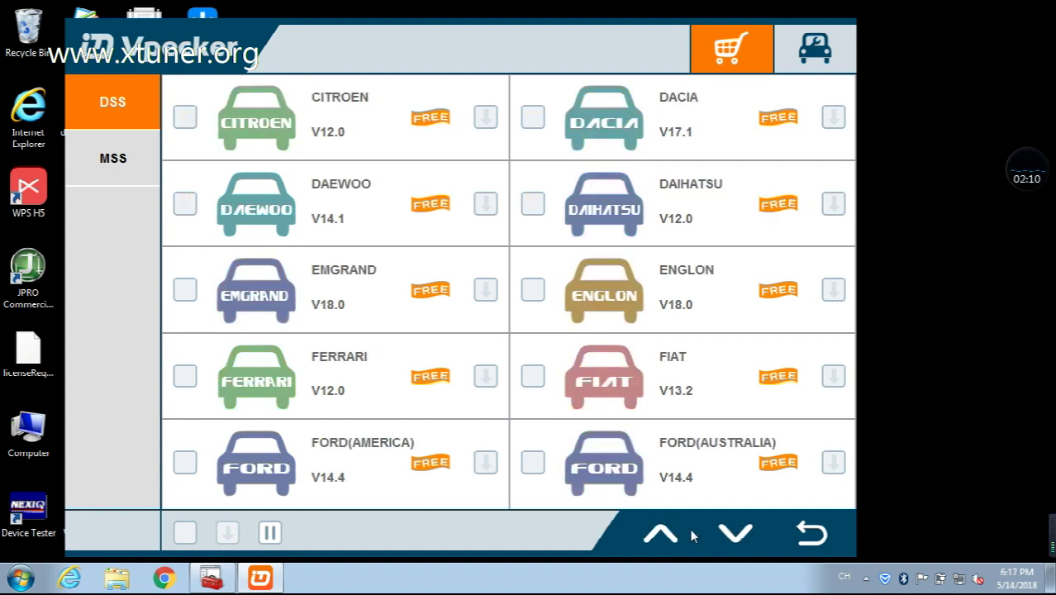
click(738, 535)
click(739, 535)
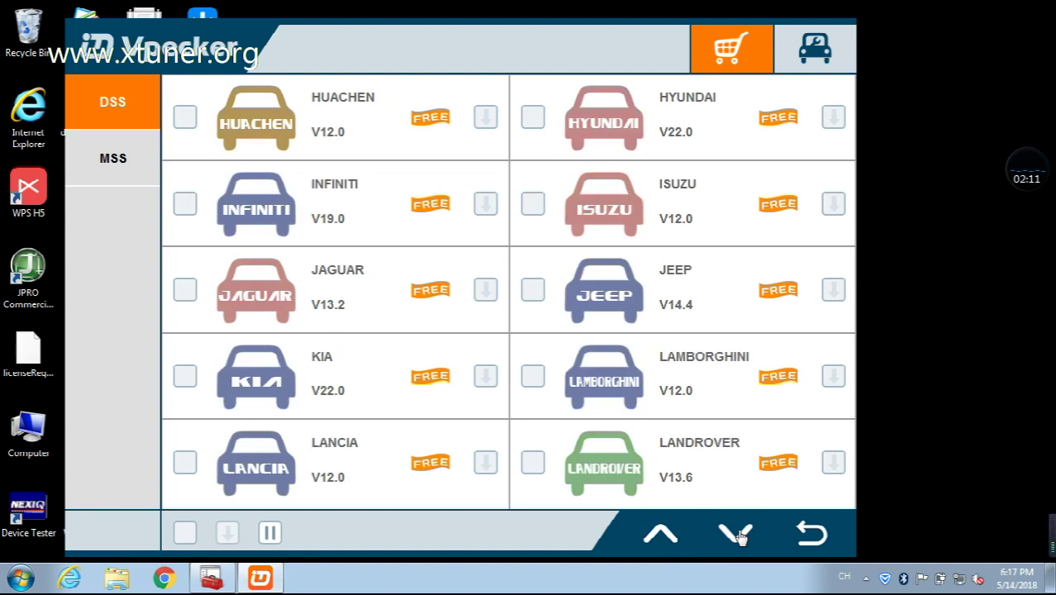
click(673, 537)
click(673, 538)
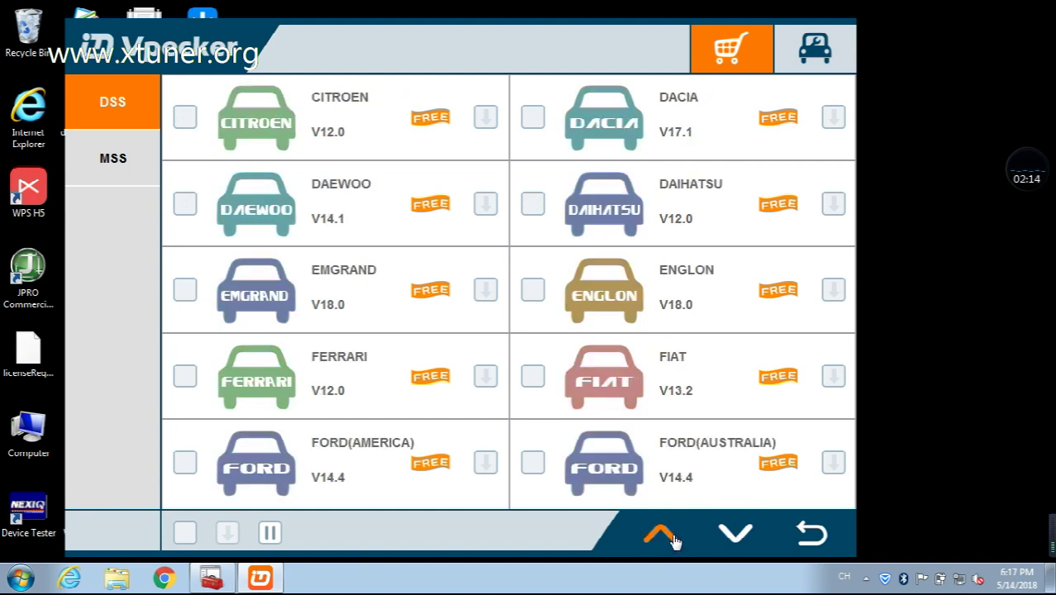
click(674, 538)
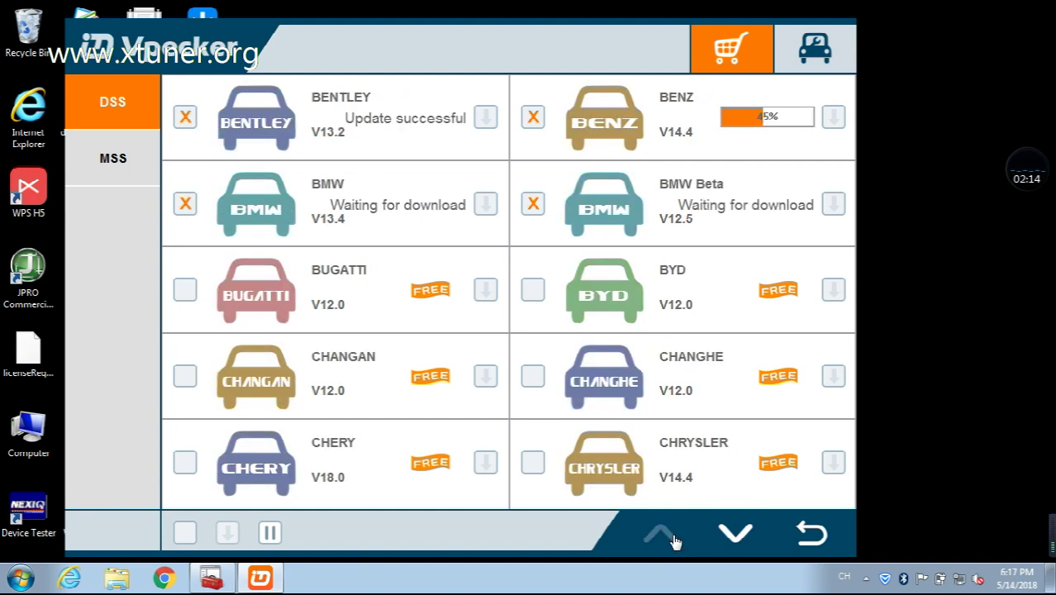
click(736, 533)
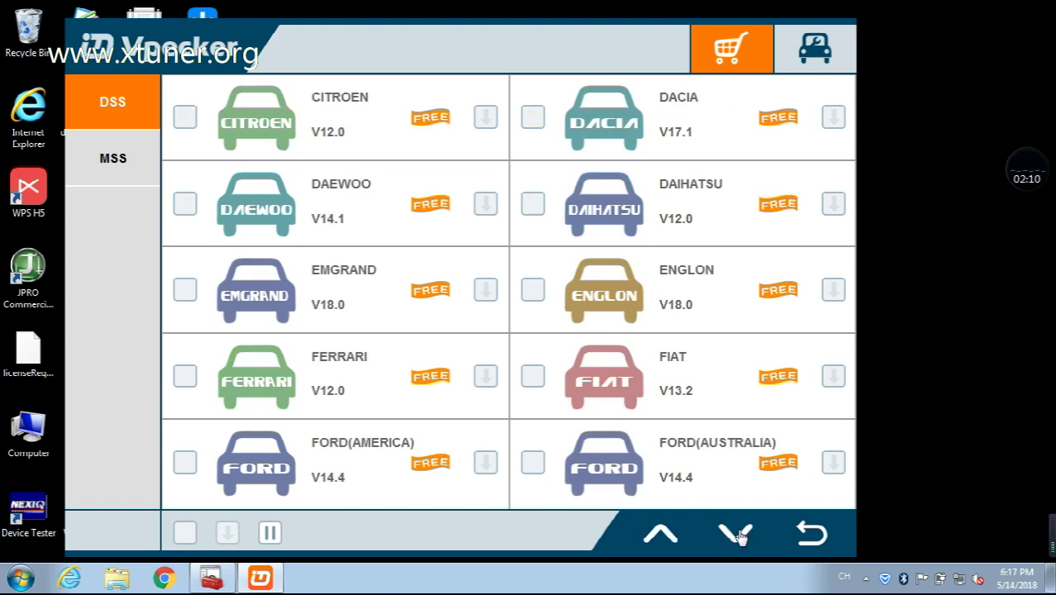
click(736, 533)
click(740, 536)
click(674, 538)
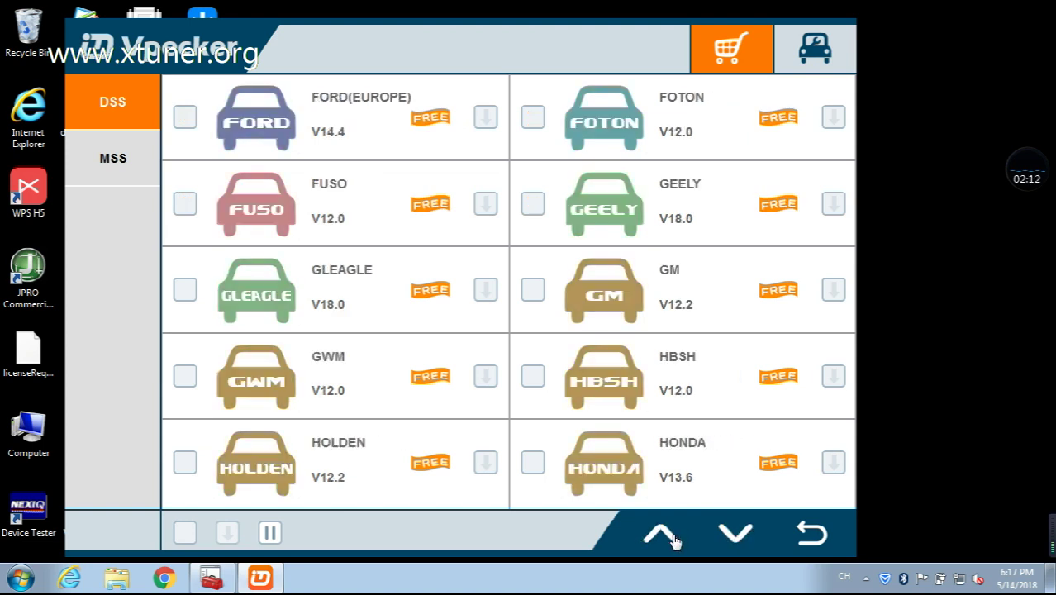
click(674, 538)
click(674, 538)
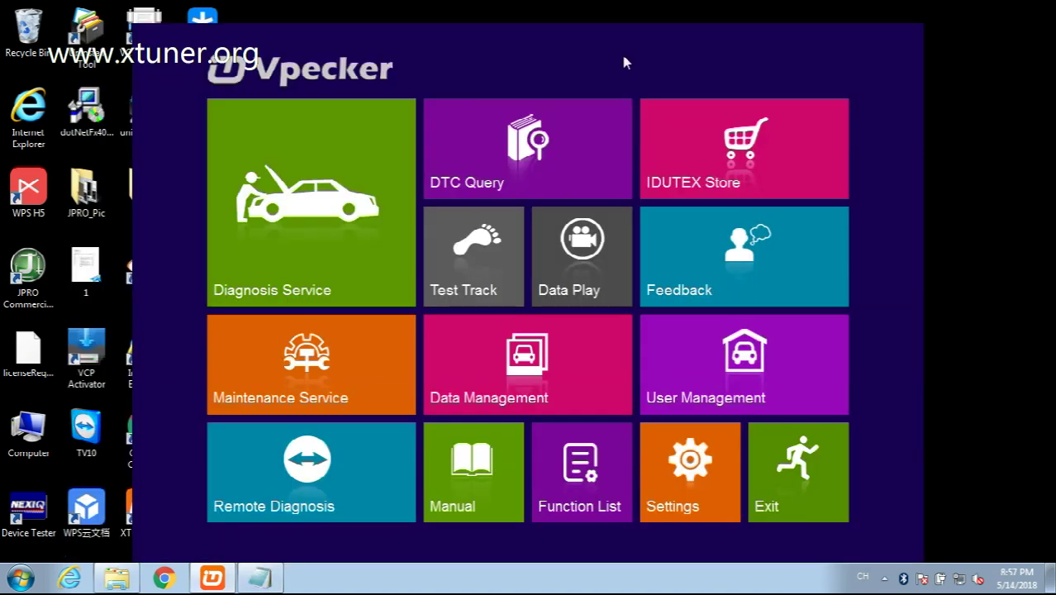
Step: Run OBDII diagnostics and open Engine (&10) readiness status: MIL off, 0 DTCs stored
drag(620, 51, 498, 38)
click(206, 218)
click(171, 165)
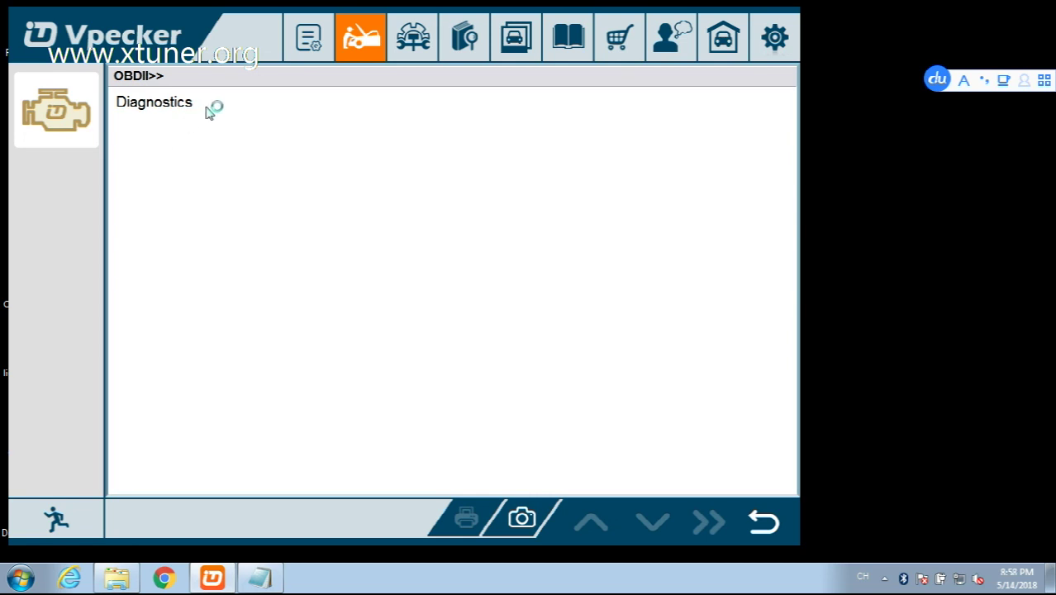
click(210, 107)
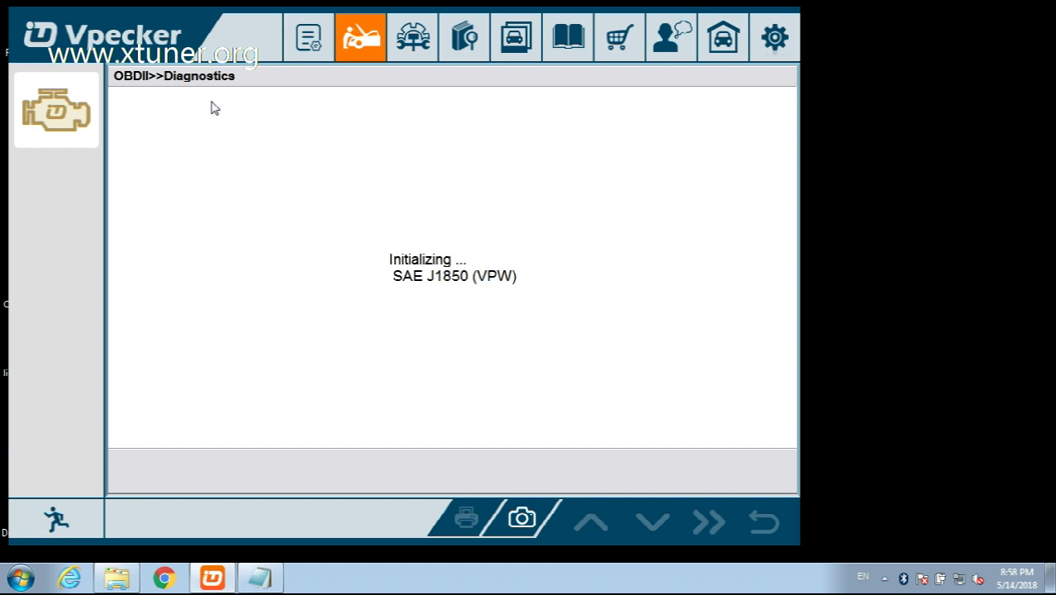
click(213, 108)
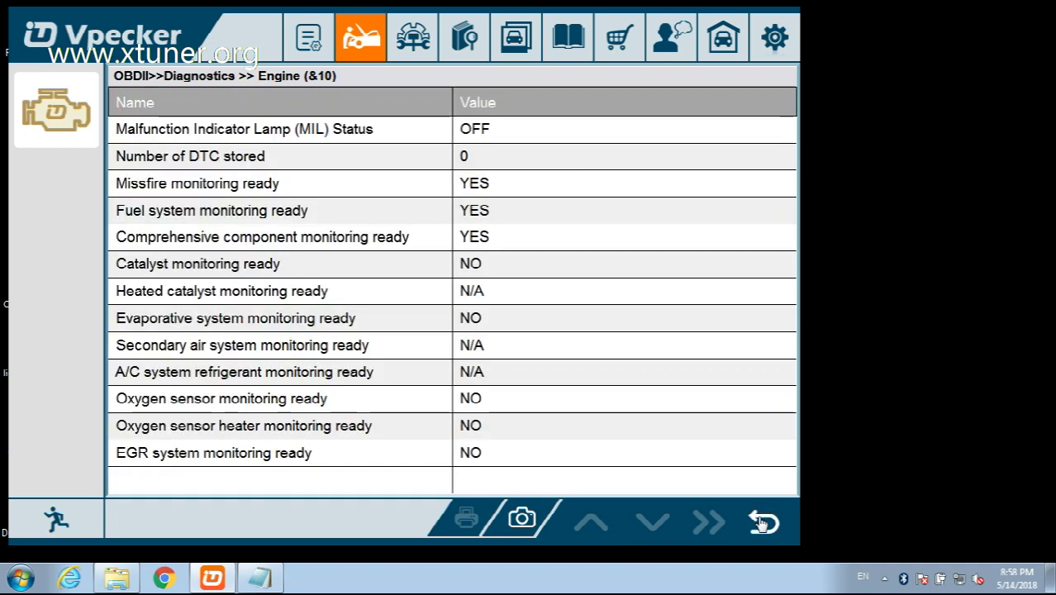
Step: Read the engine's stored trouble codes, then erase them and confirm the success message
click(761, 523)
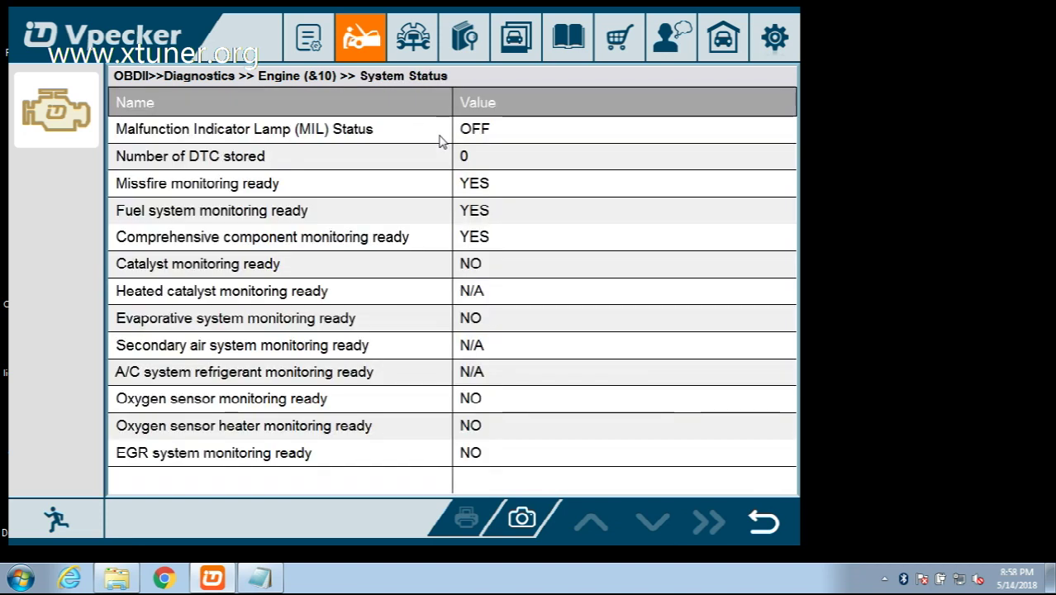
click(759, 529)
click(308, 109)
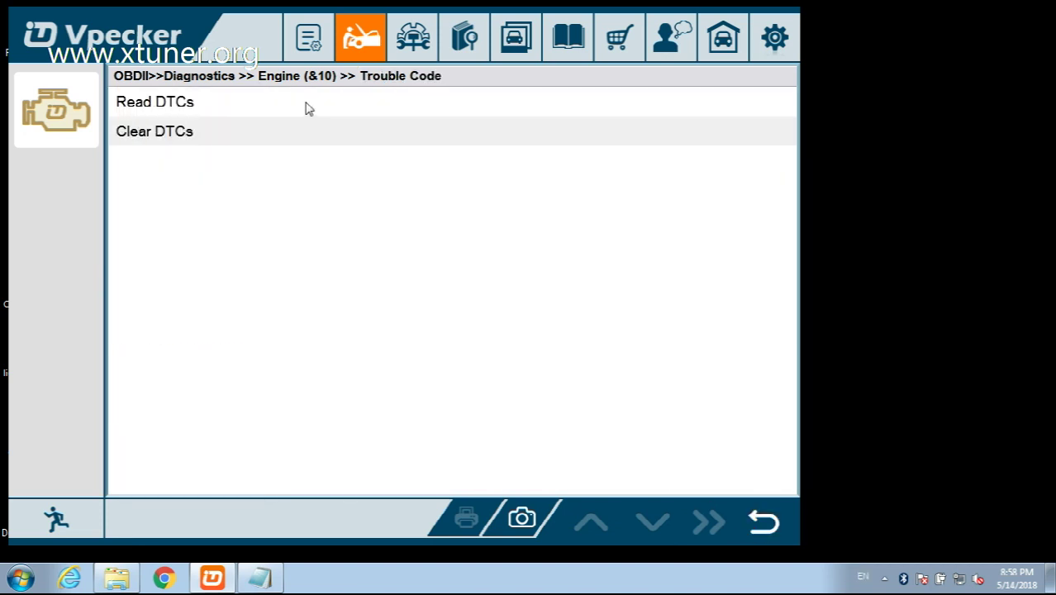
click(306, 106)
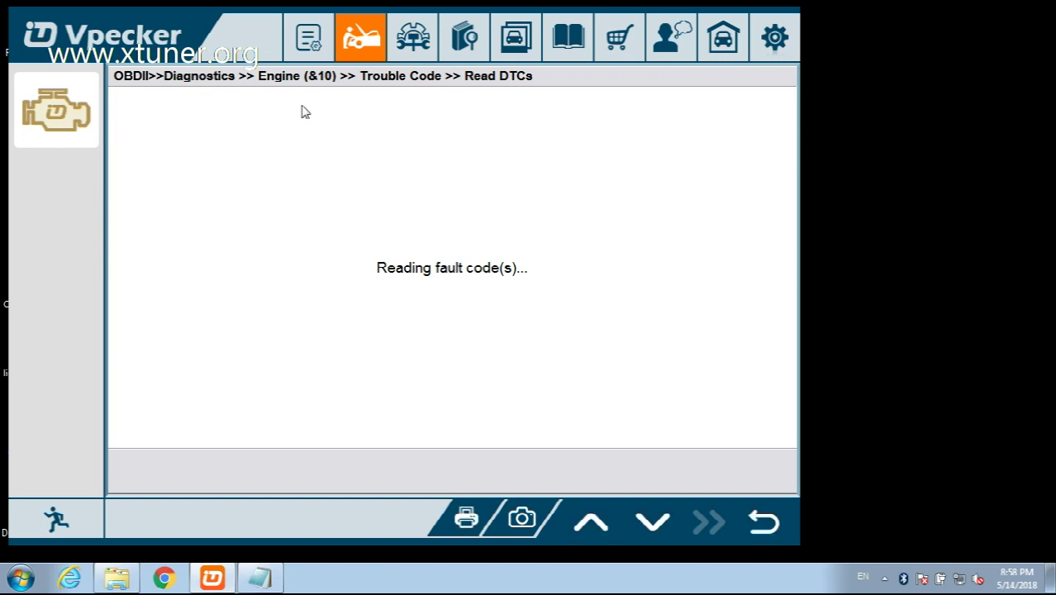
click(765, 524)
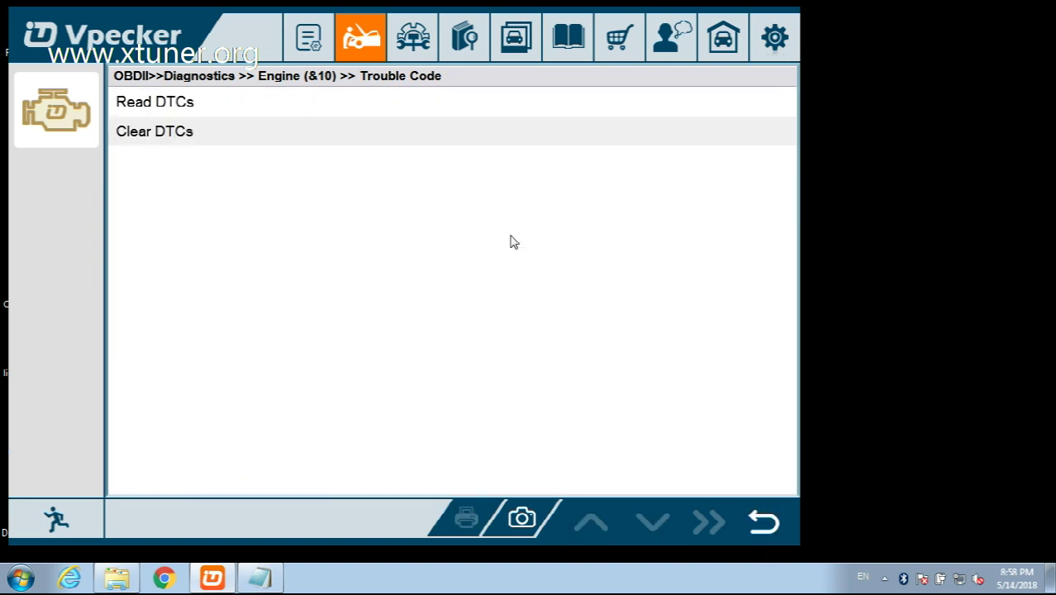
click(387, 139)
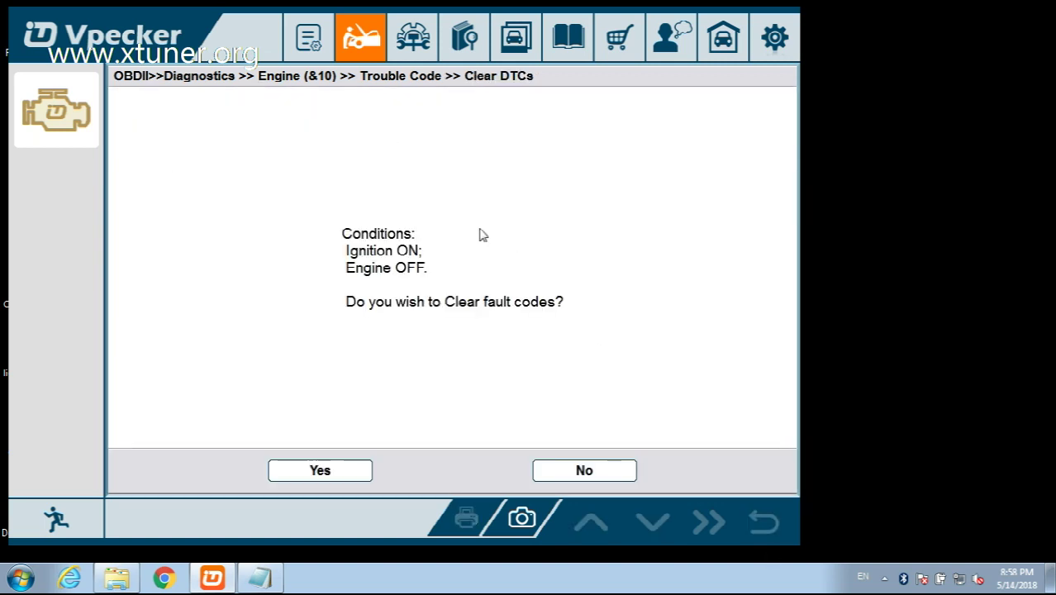
click(342, 470)
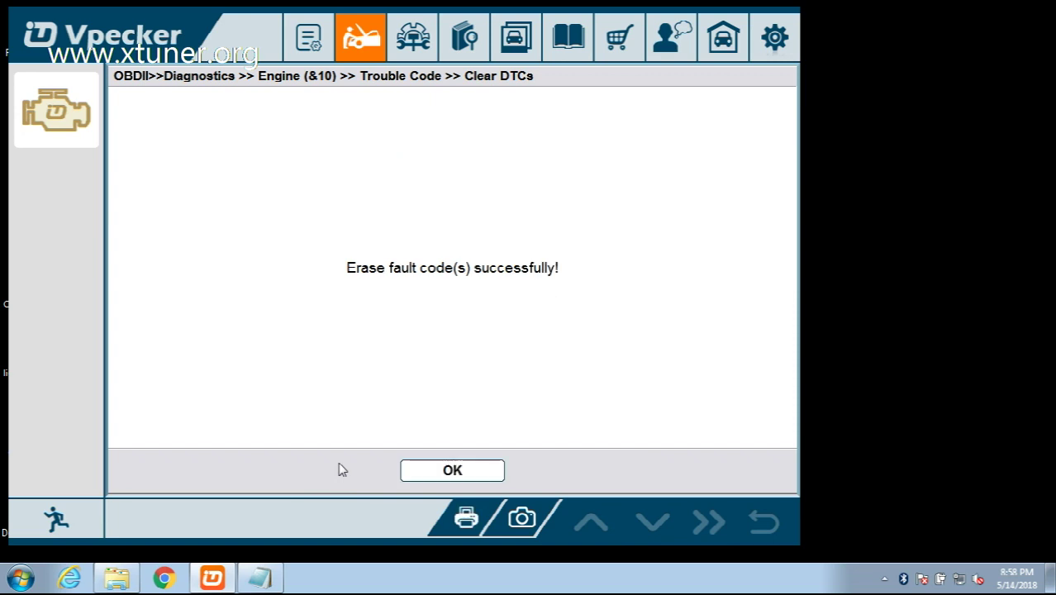
click(419, 472)
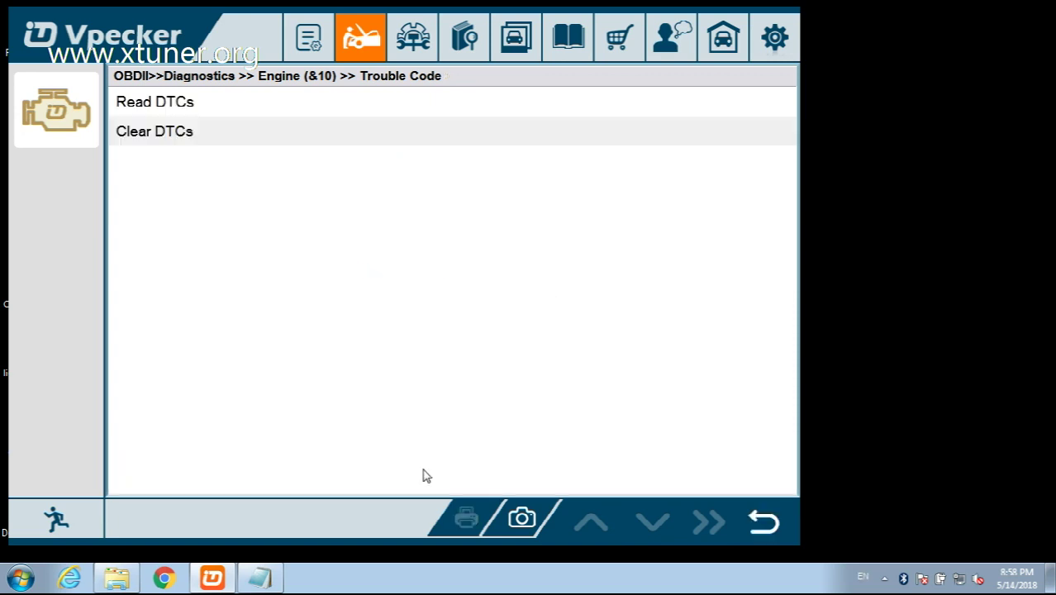
Step: Run the O2 Monitoring Test for Oxygen Sensor Bank 1 - Sensor 1 and accept the not-available notice
click(761, 524)
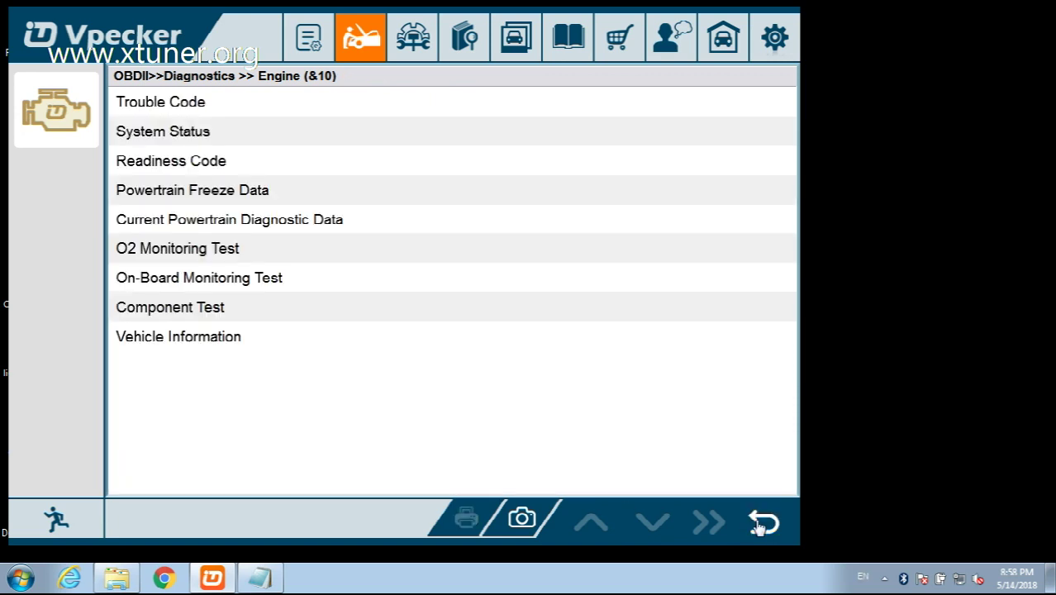
click(191, 248)
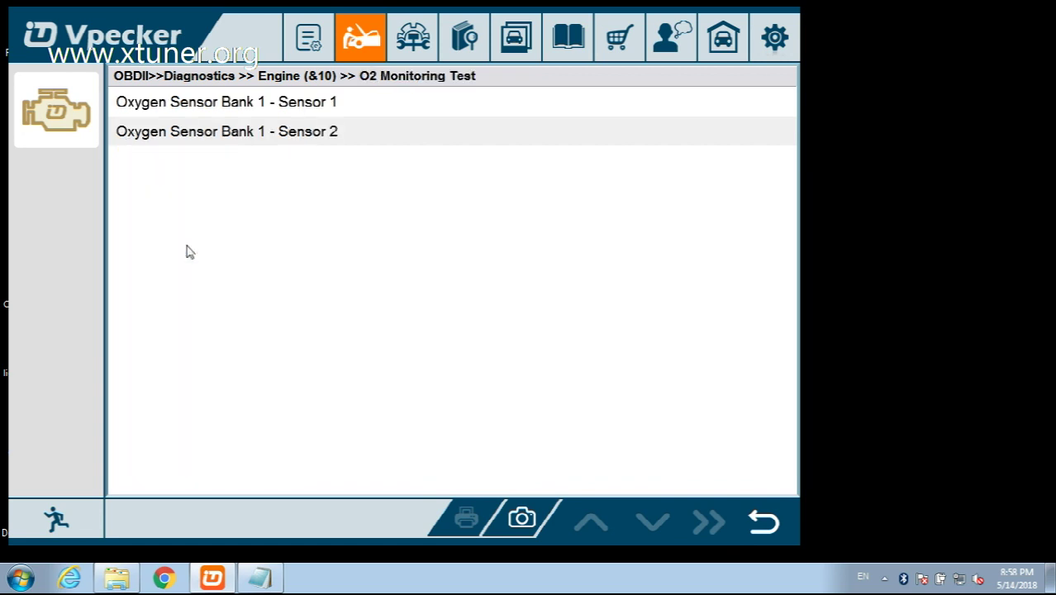
click(418, 108)
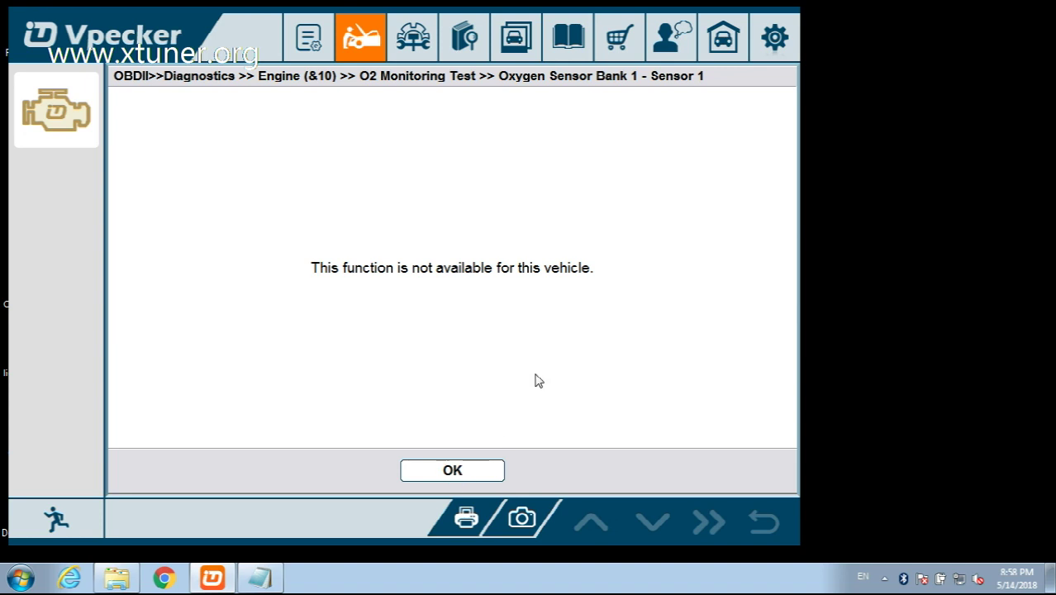
click(457, 478)
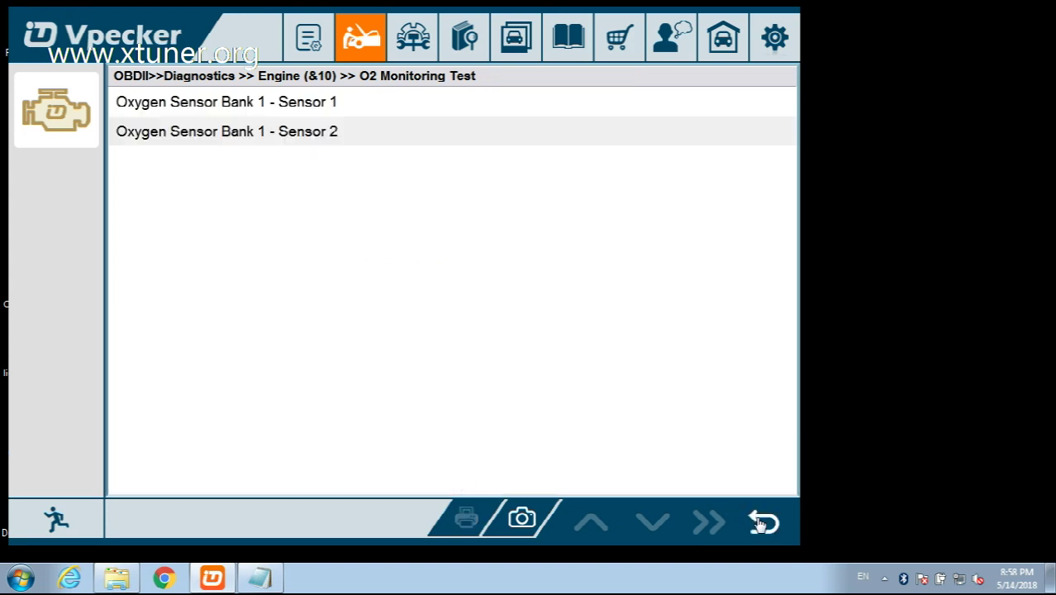
Step: Show live values for all Current Powertrain Diagnostic Data parameters, paging through both pages
click(758, 521)
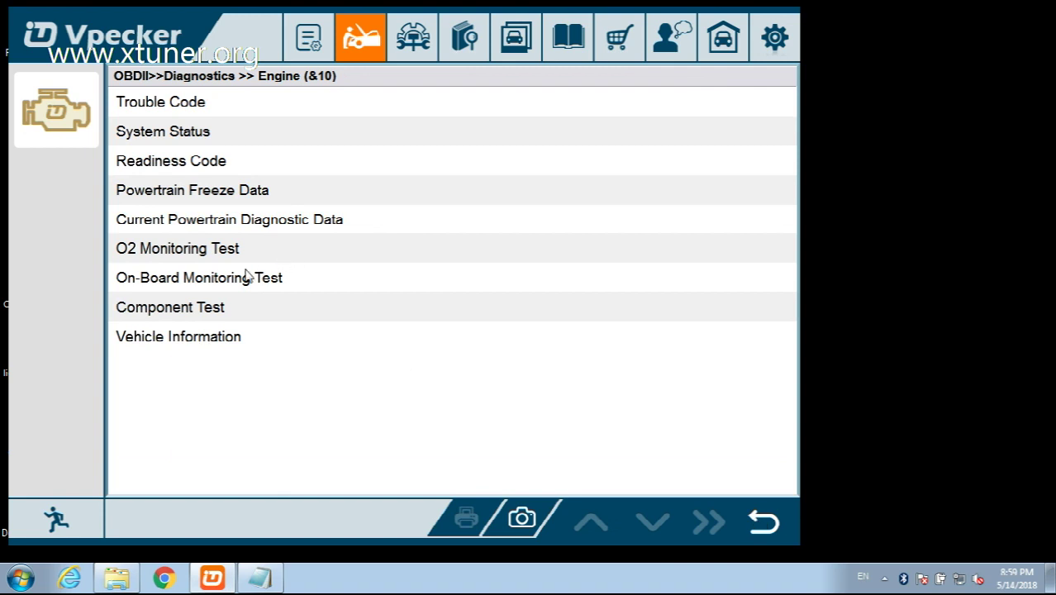
click(225, 222)
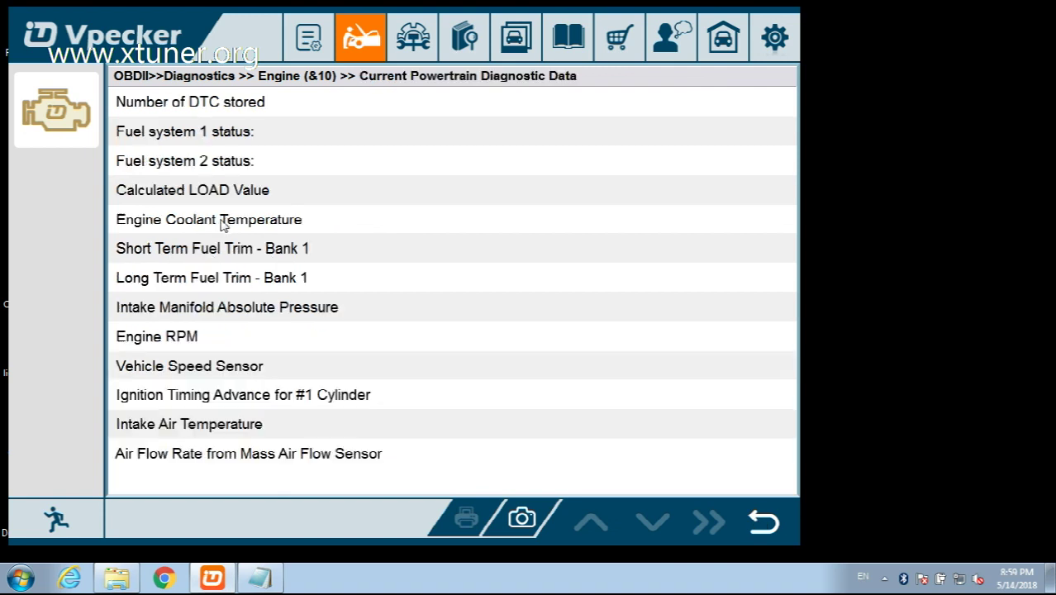
click(699, 512)
click(461, 297)
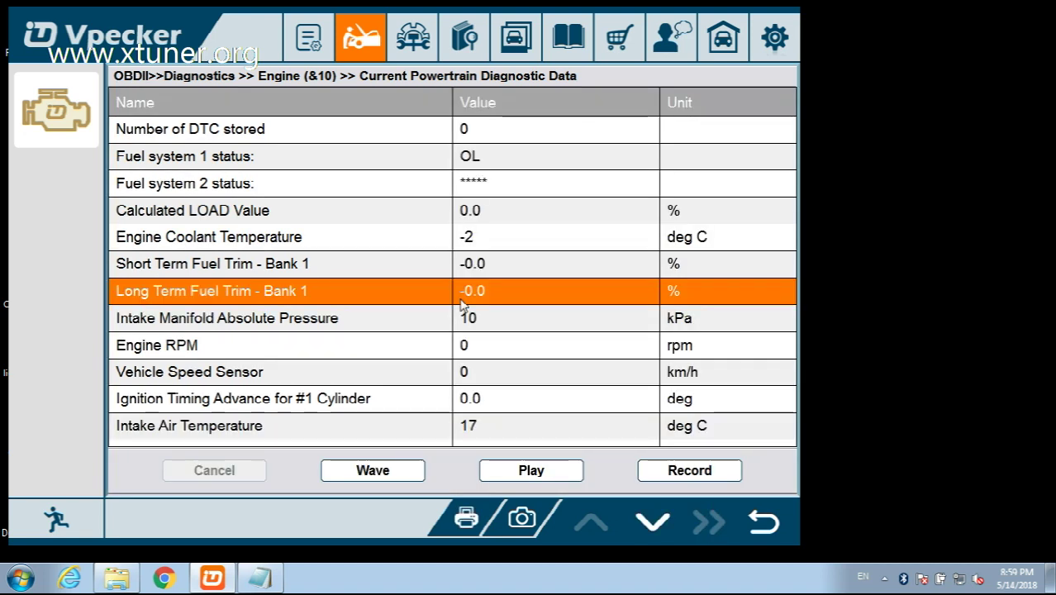
click(652, 523)
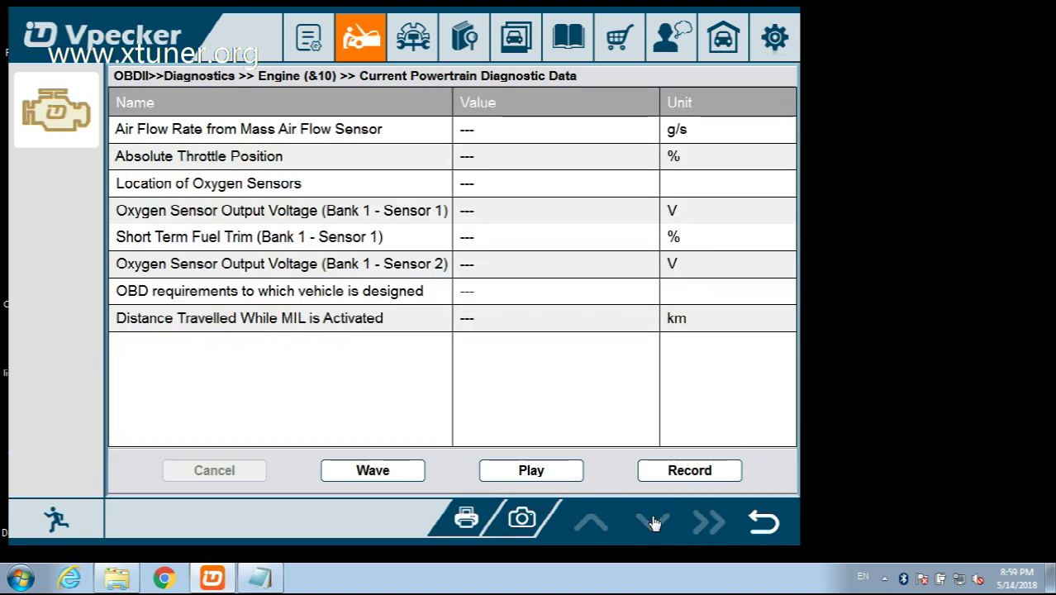
click(598, 525)
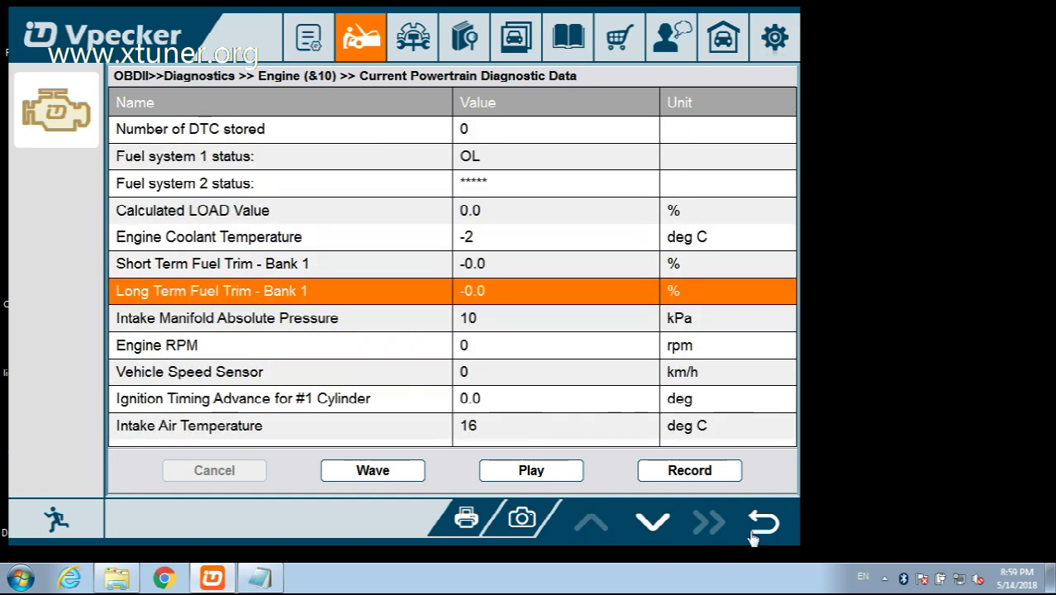
click(759, 533)
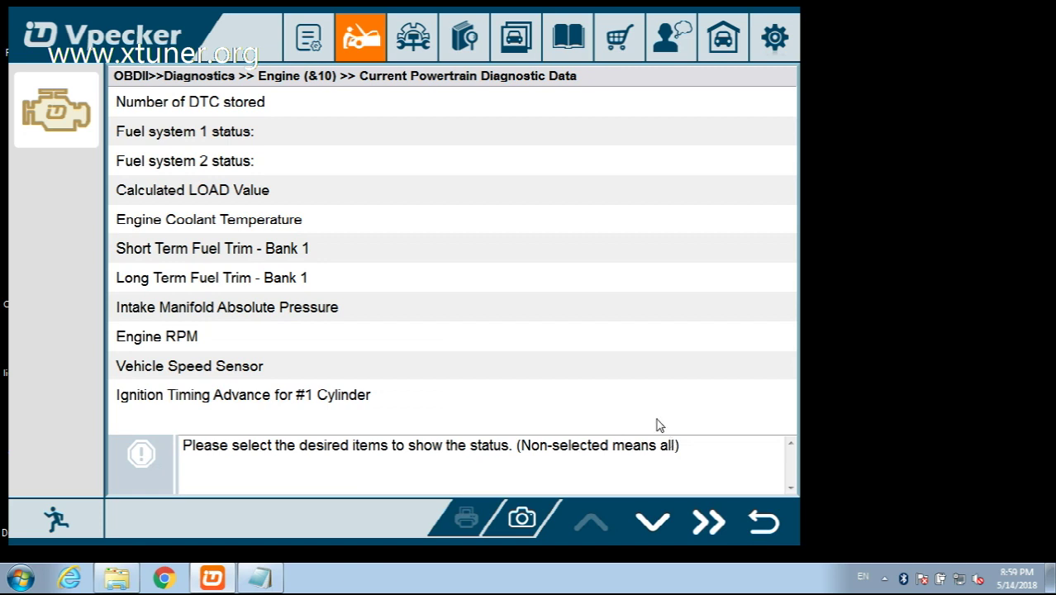
click(714, 524)
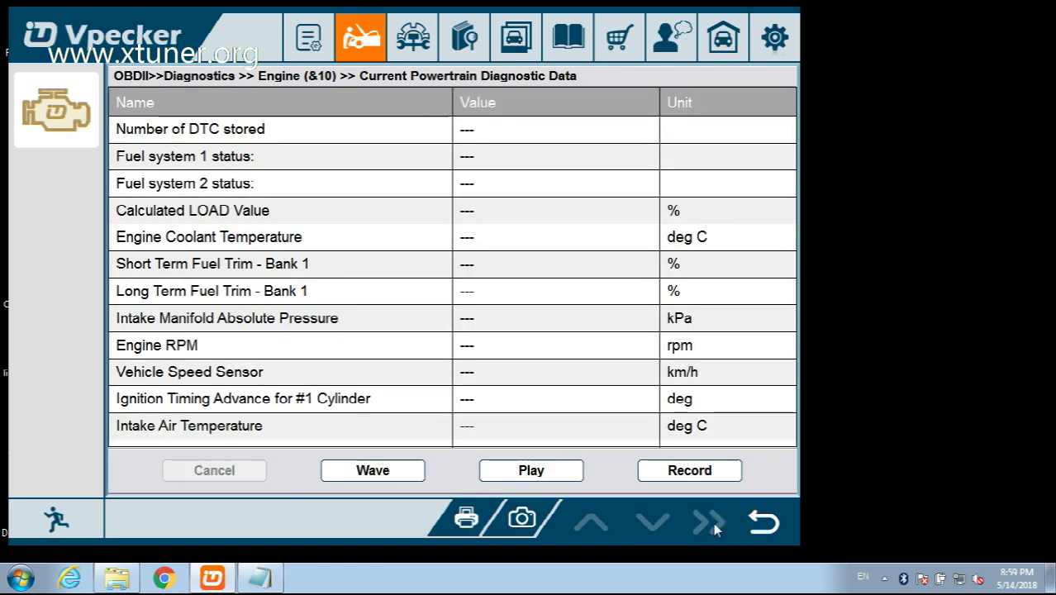
Step: Graph Engine Coolant Temperature (-2 deg C) and Calculated LOAD Value (0.0%) as waveforms
click(543, 222)
click(536, 229)
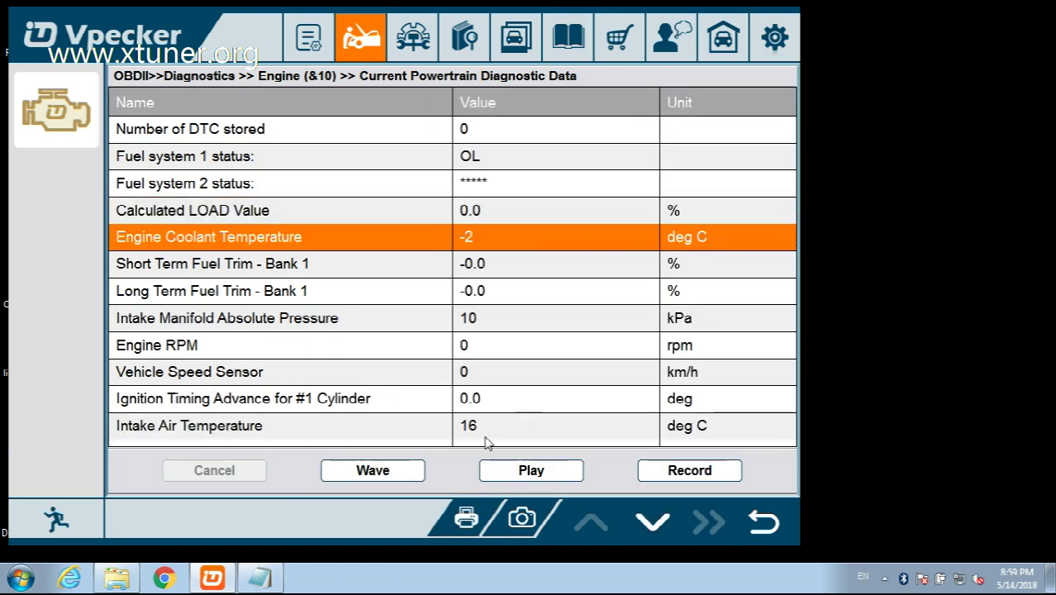
click(534, 231)
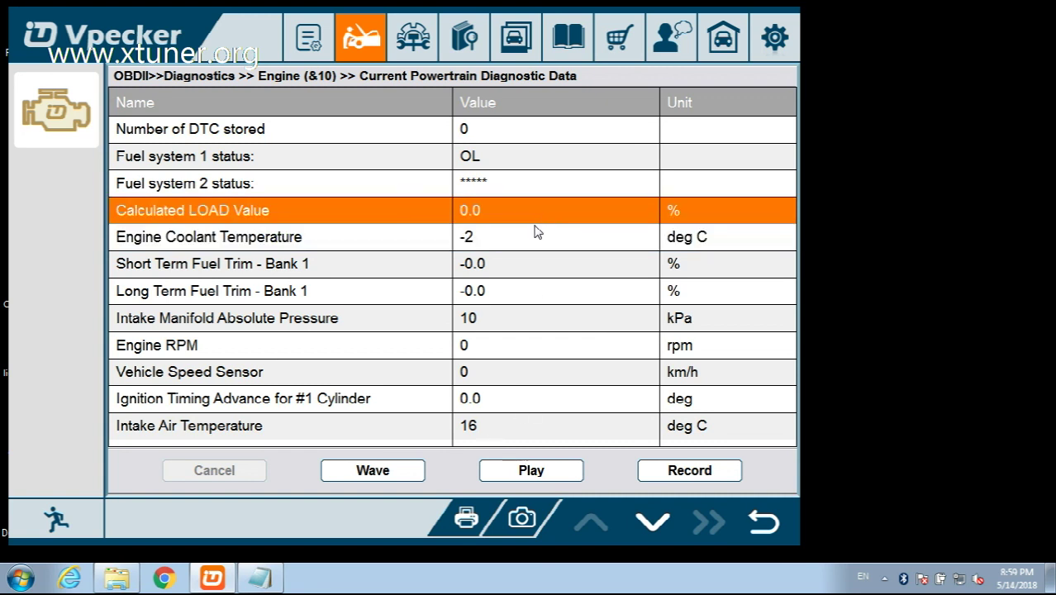
click(402, 470)
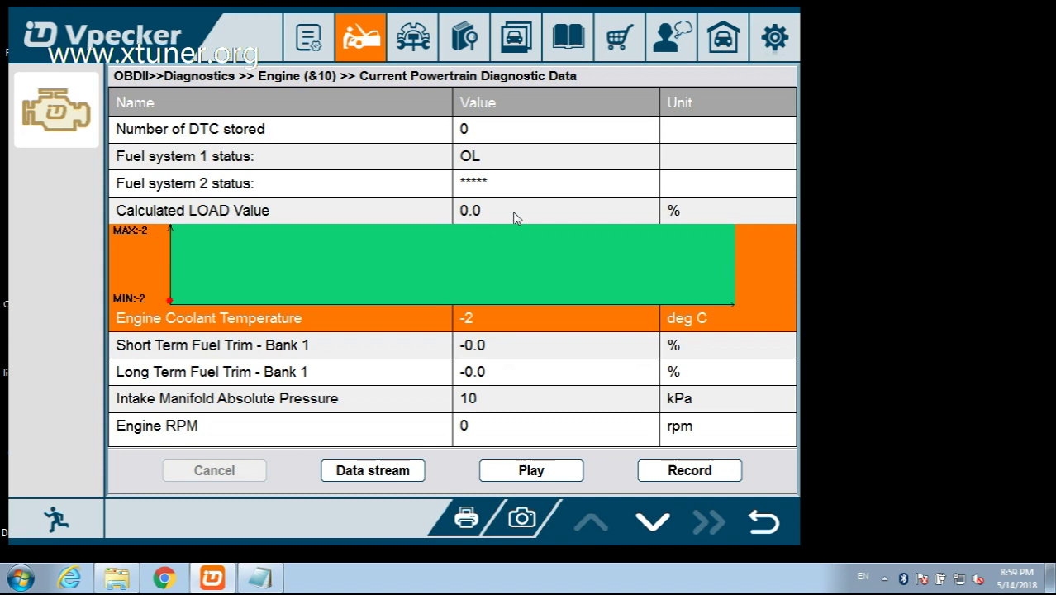
click(513, 212)
click(382, 470)
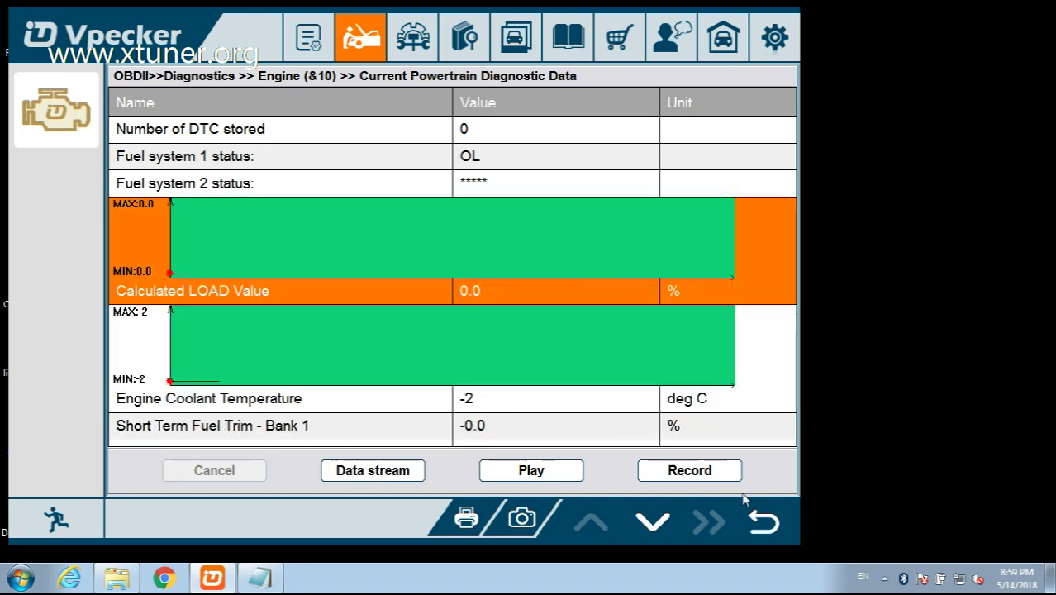
Step: Show live data for only Number of DTC stored and Calculated LOAD Value
click(764, 521)
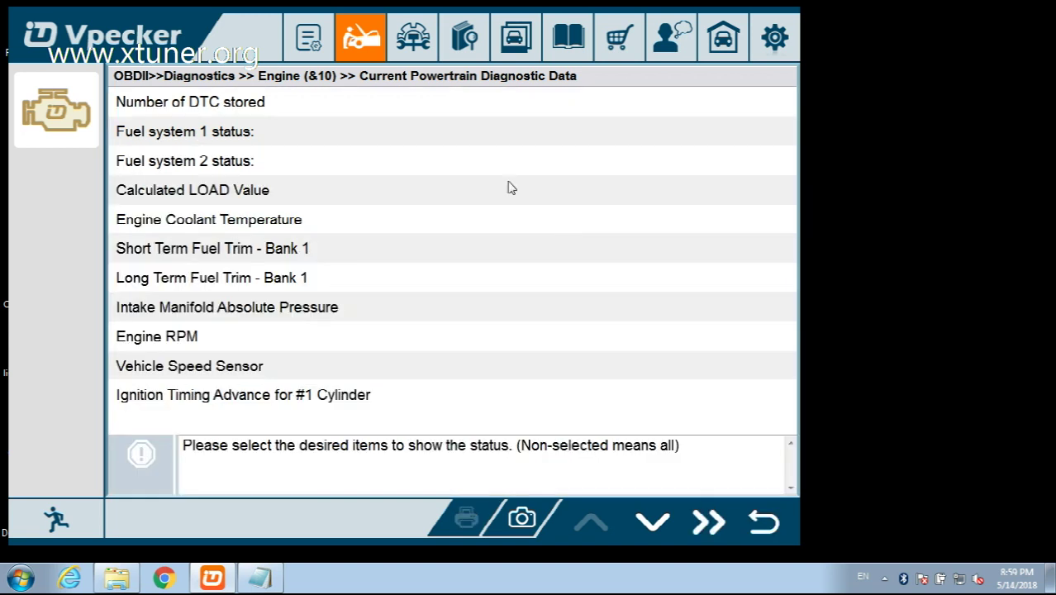
click(436, 118)
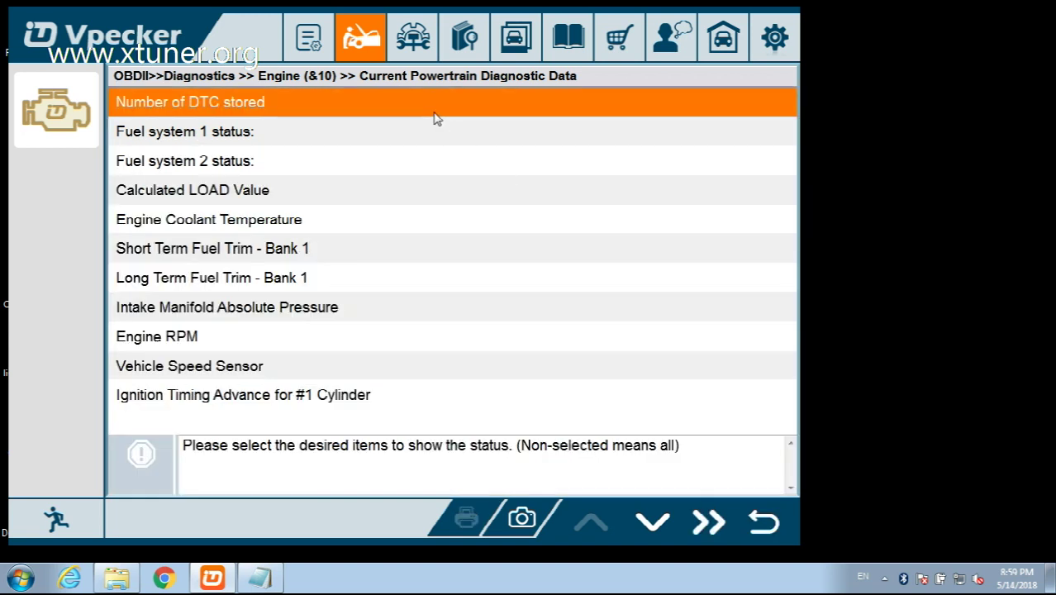
click(362, 194)
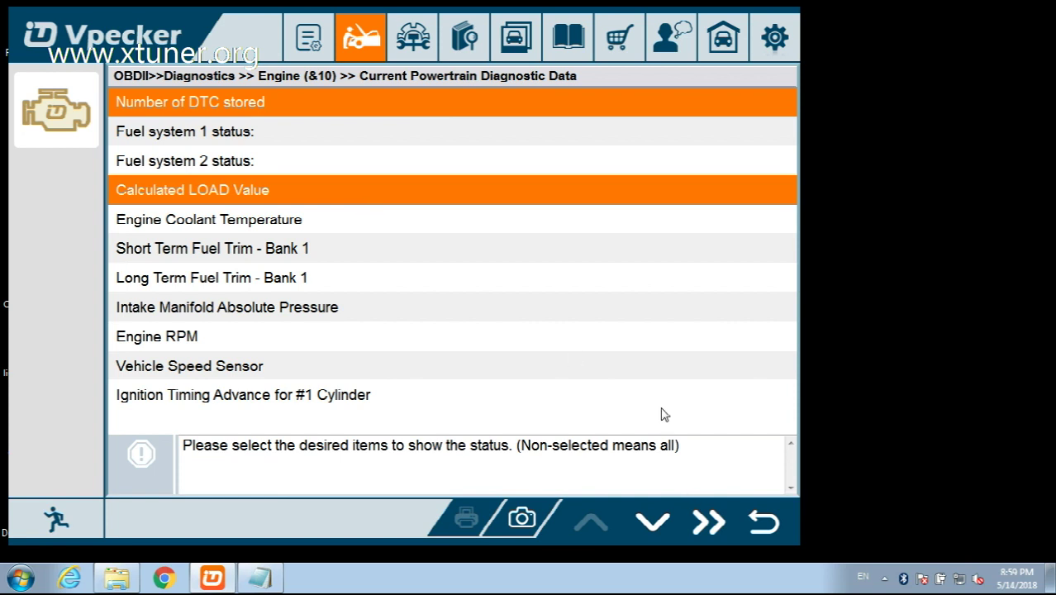
click(709, 520)
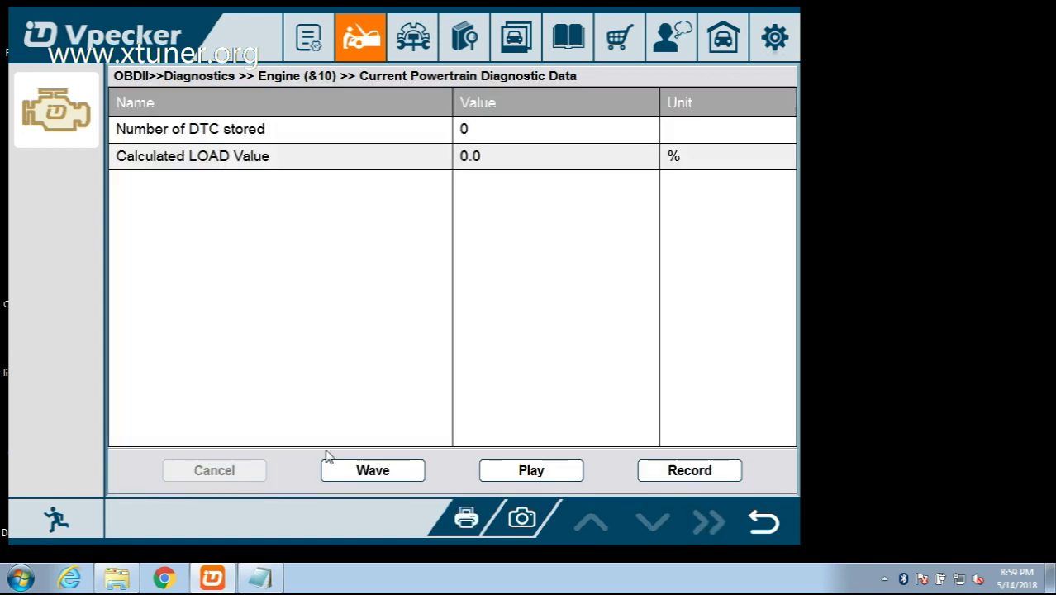
Step: Record a short clip of the two live readings and stop the recording
click(429, 165)
click(411, 141)
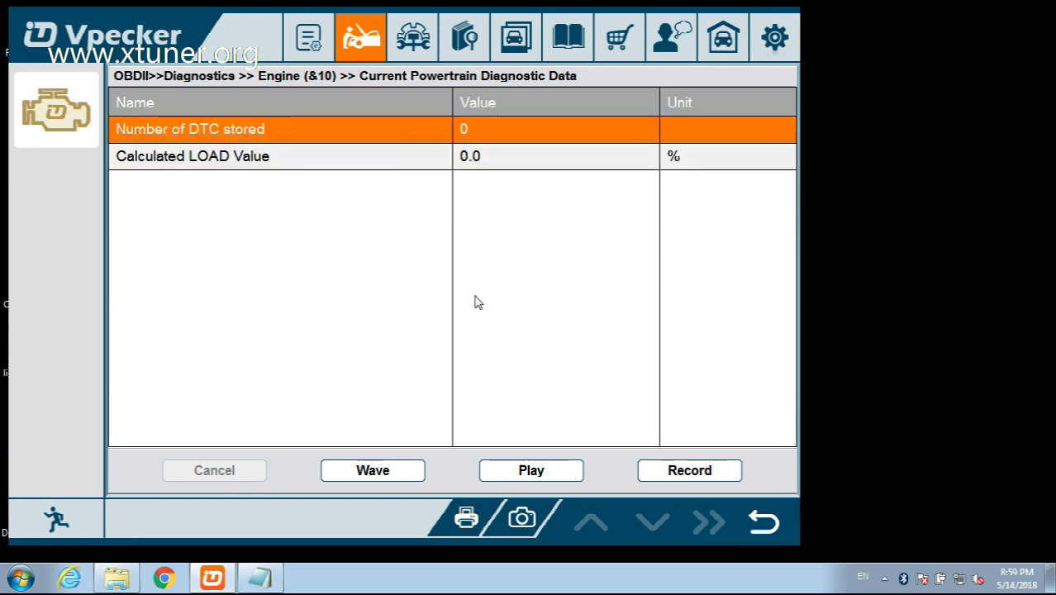
click(678, 472)
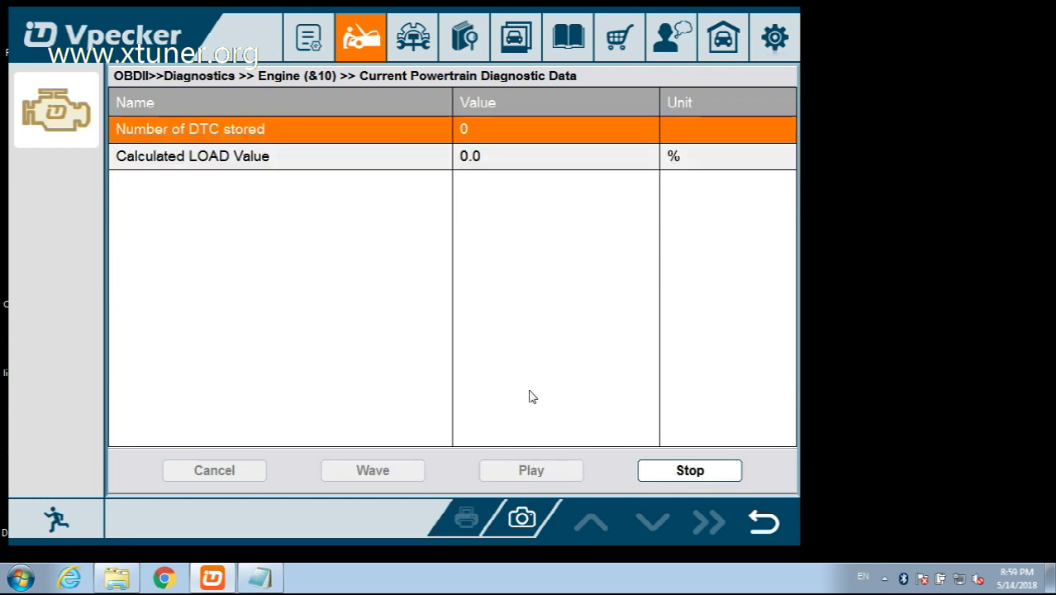
click(683, 478)
click(566, 478)
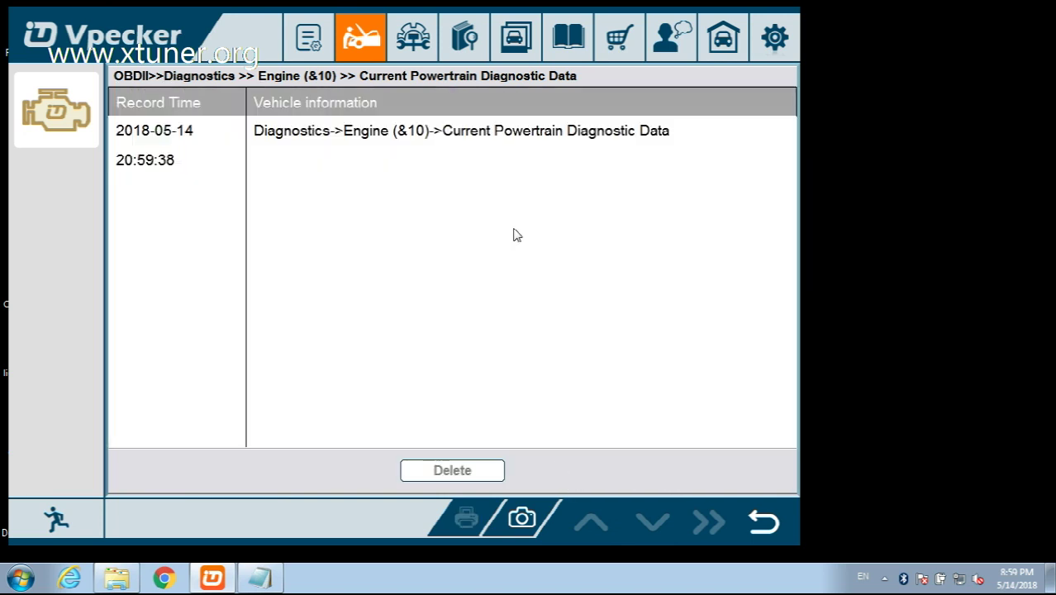
click(538, 154)
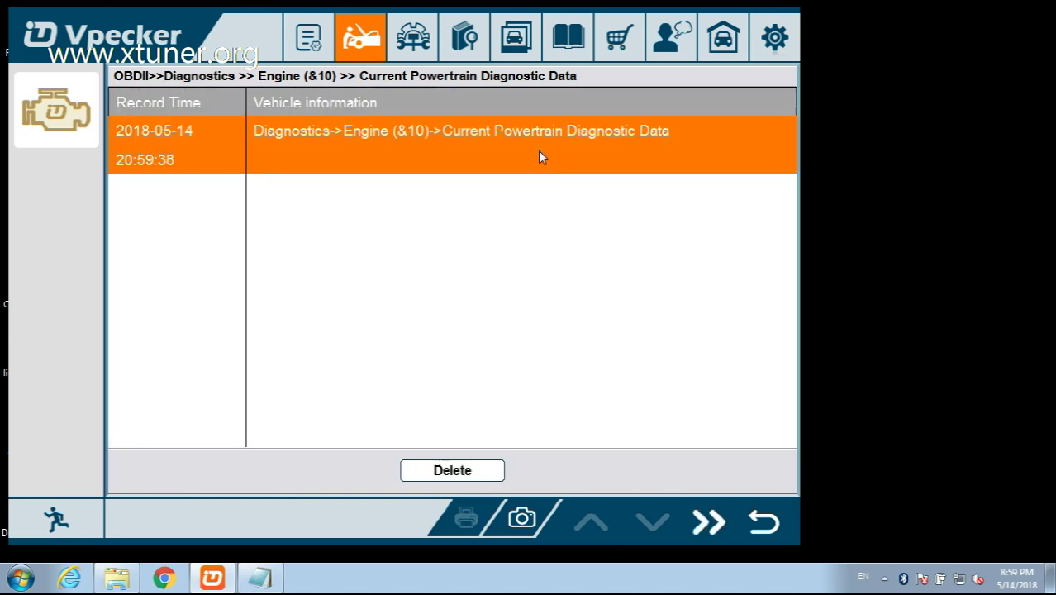
click(708, 524)
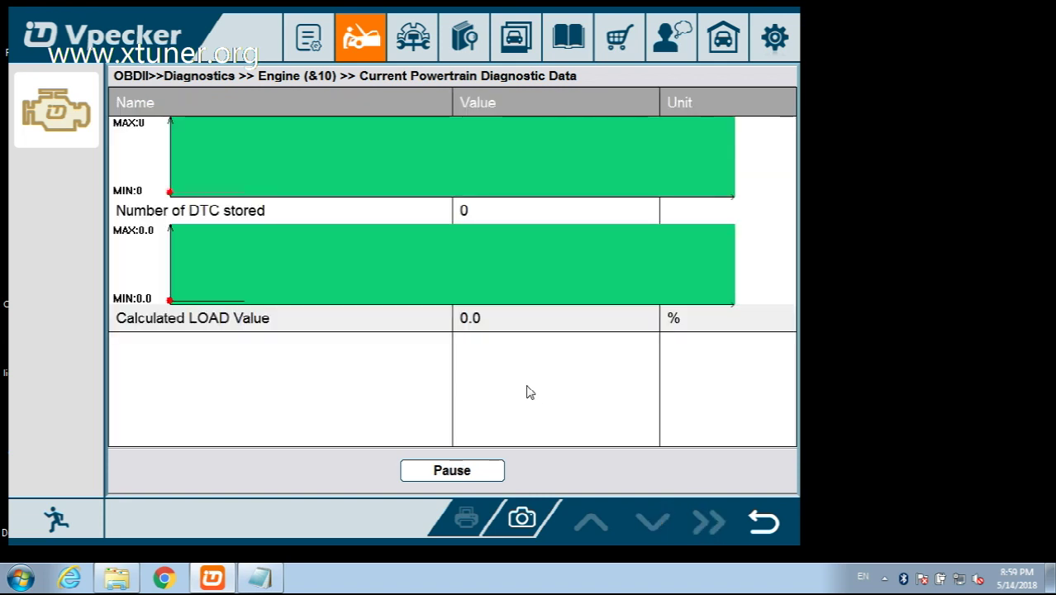
click(462, 469)
click(471, 470)
click(467, 469)
click(467, 469)
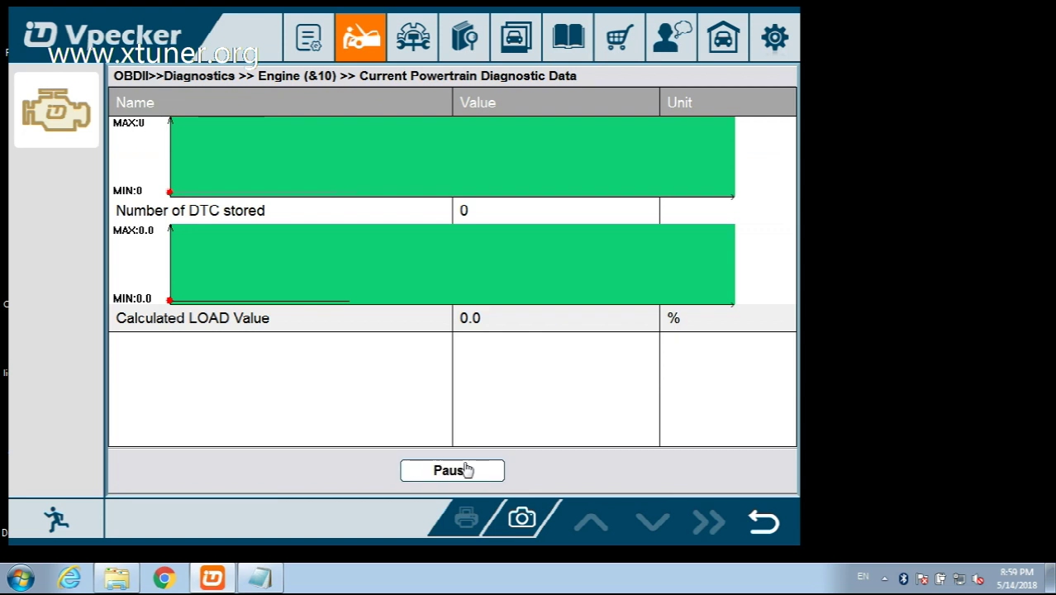
Step: Back out of playback, live data and Engine menus, confirm testing finished, and reach the OBDII grid
click(764, 524)
click(763, 524)
click(763, 523)
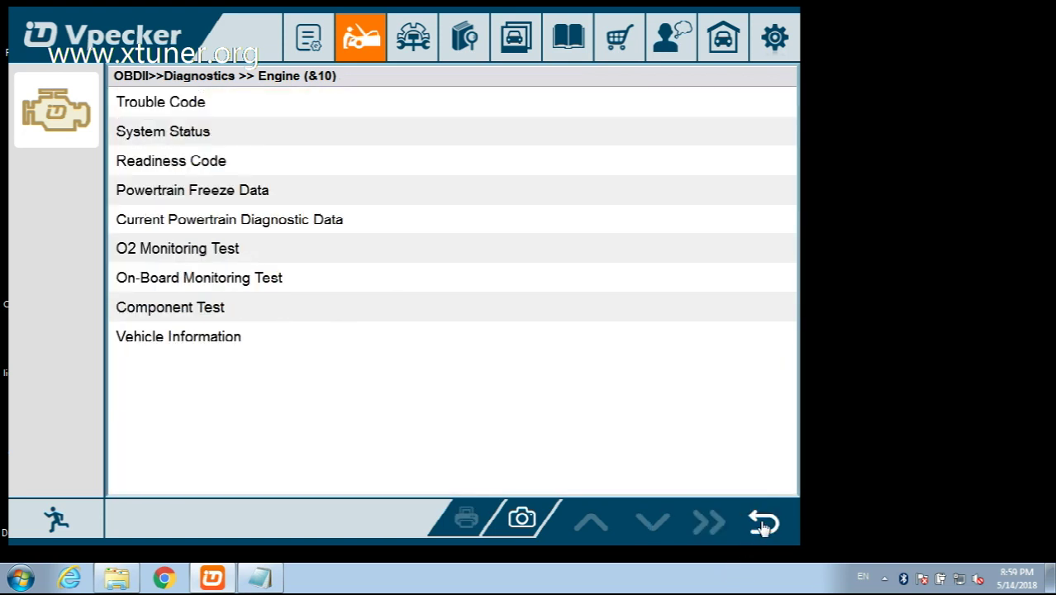
click(764, 524)
click(764, 523)
click(764, 524)
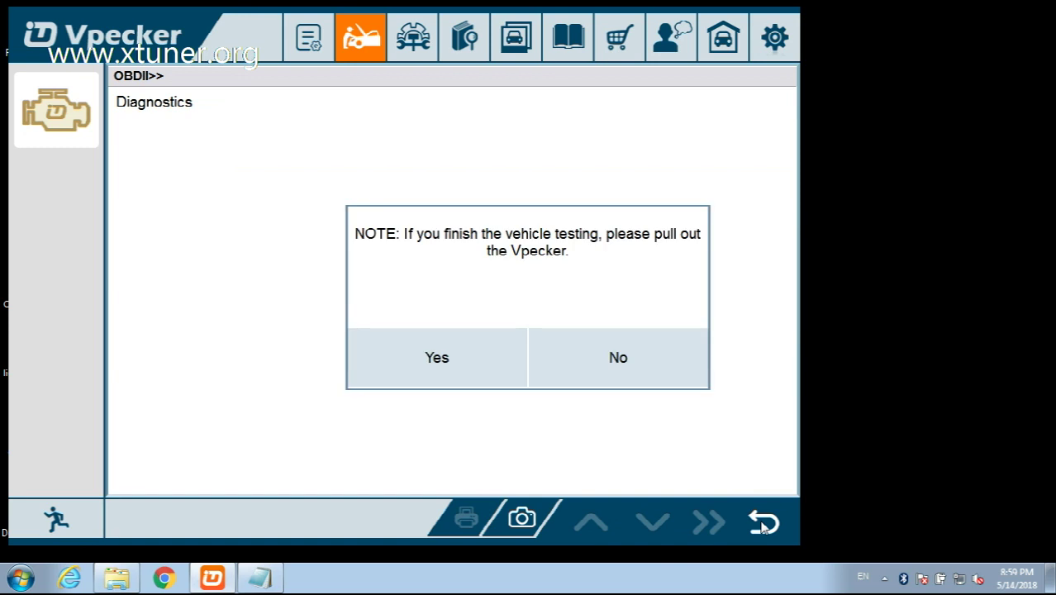
click(461, 383)
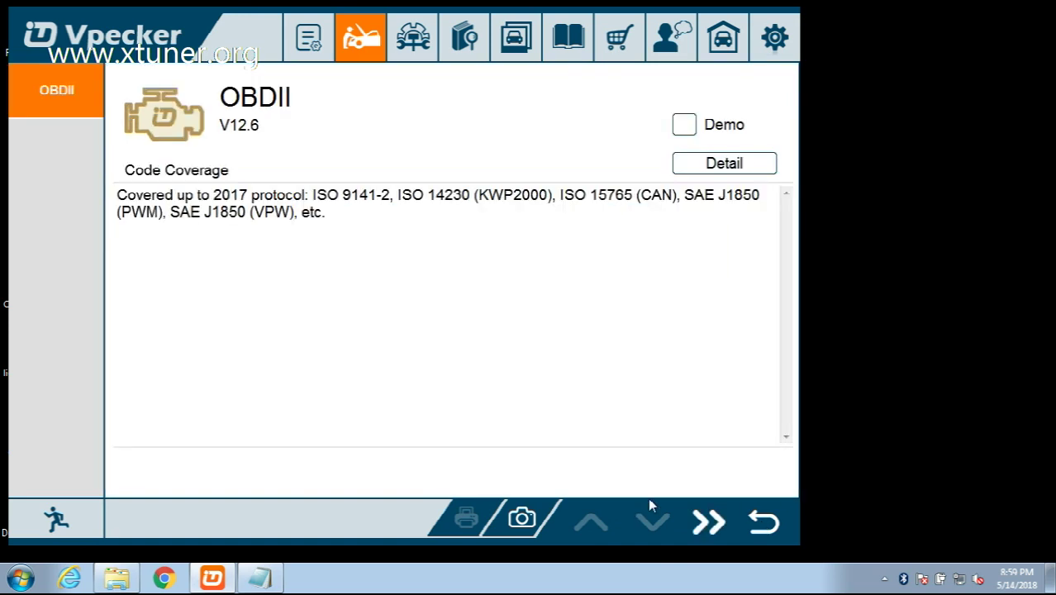
click(761, 523)
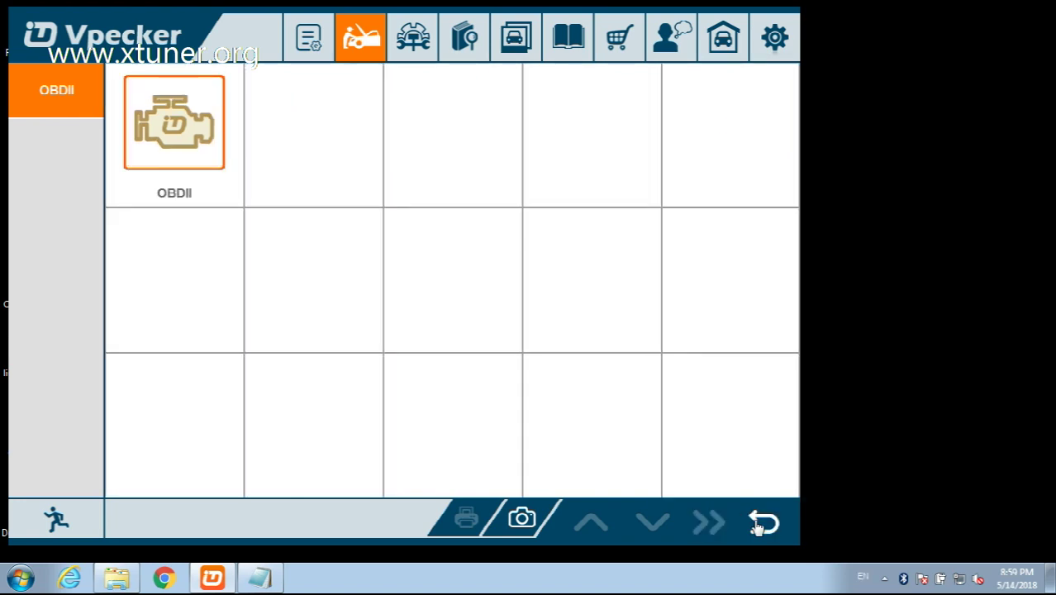